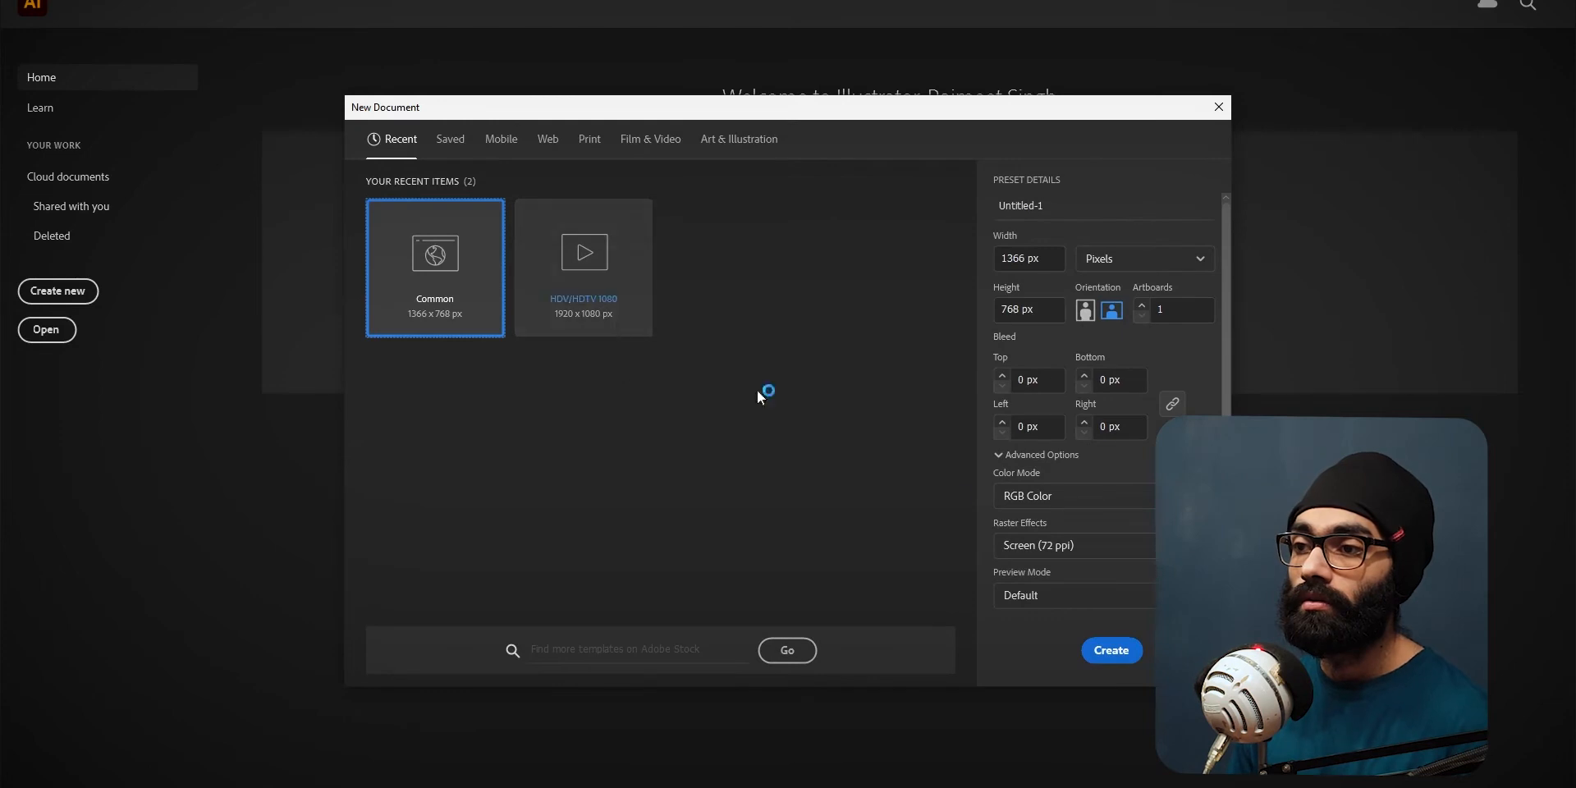
Create a 1366 x 768 px RGB document and tidy the workspace so the layer list is shown
{"action": "left_click", "coordinate": [1111, 650]}
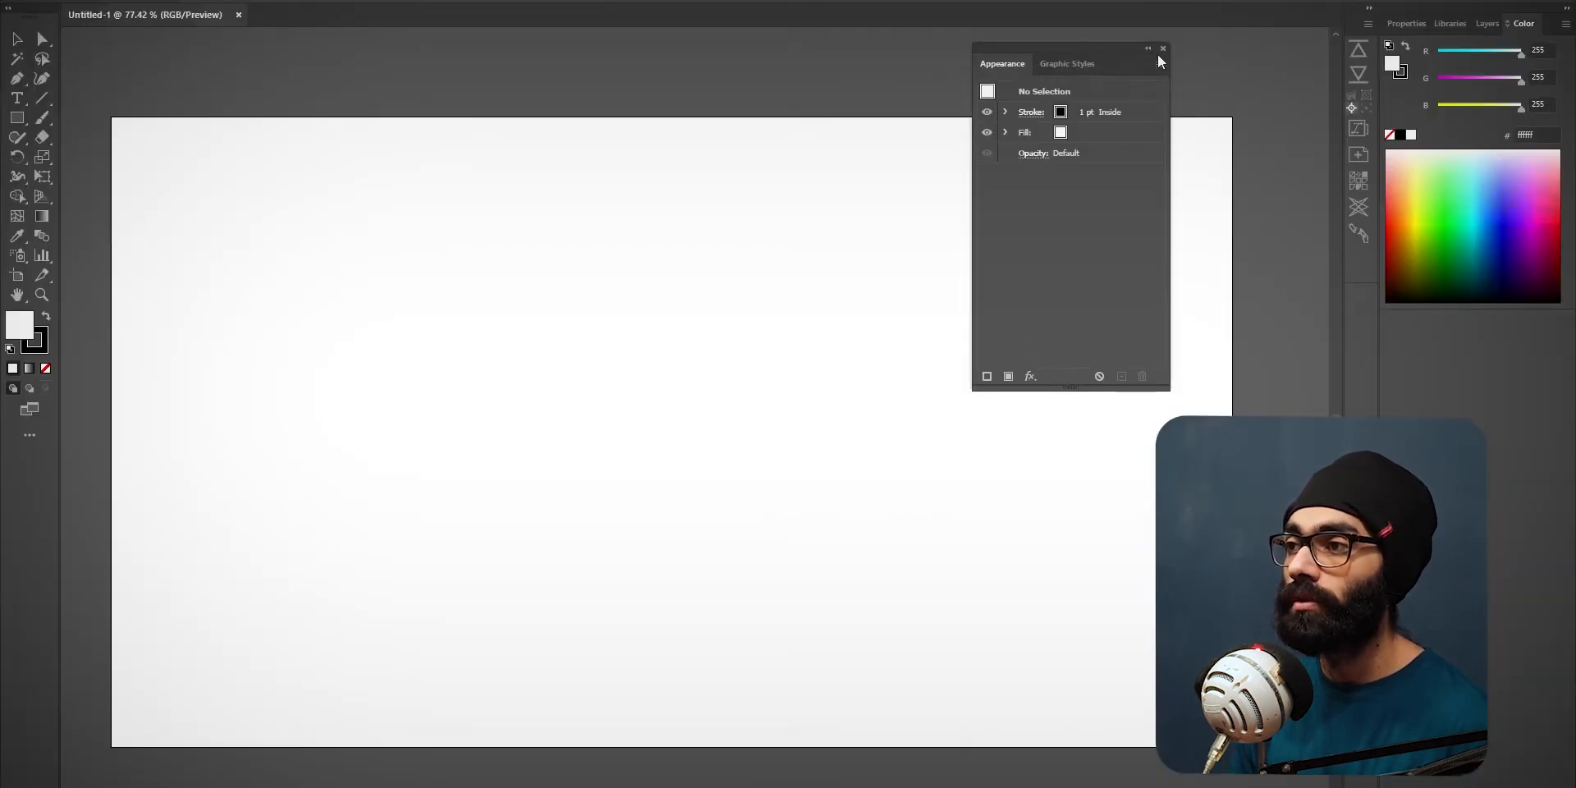
{"action": "left_click", "coordinate": [1148, 48]}
{"action": "left_click", "coordinate": [1482, 24]}
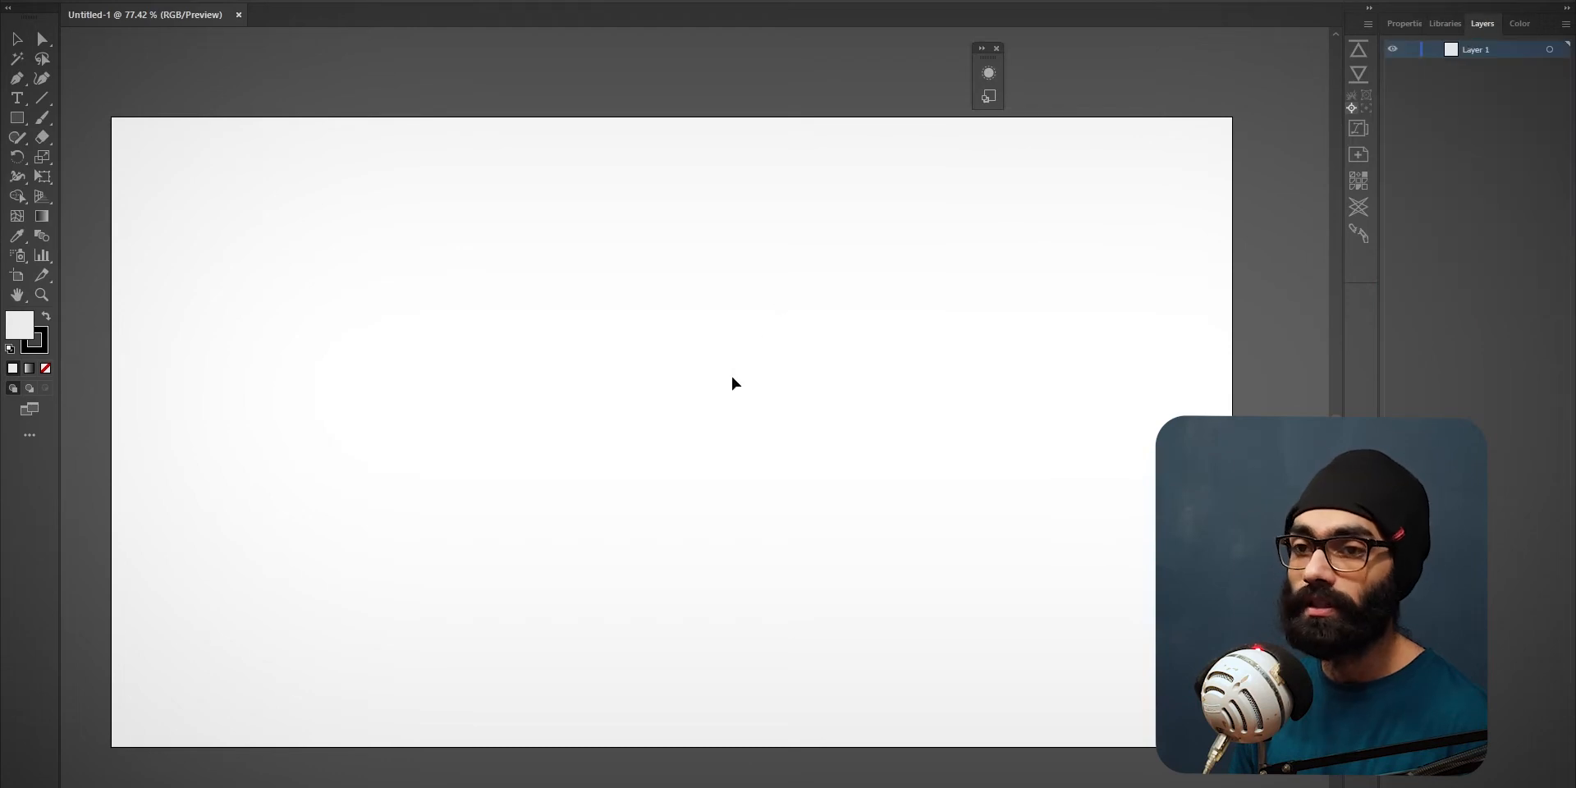
Draw a large circle around the artboard's centre with a thin black stroke and no fill
{"action": "key", "text": "l"}
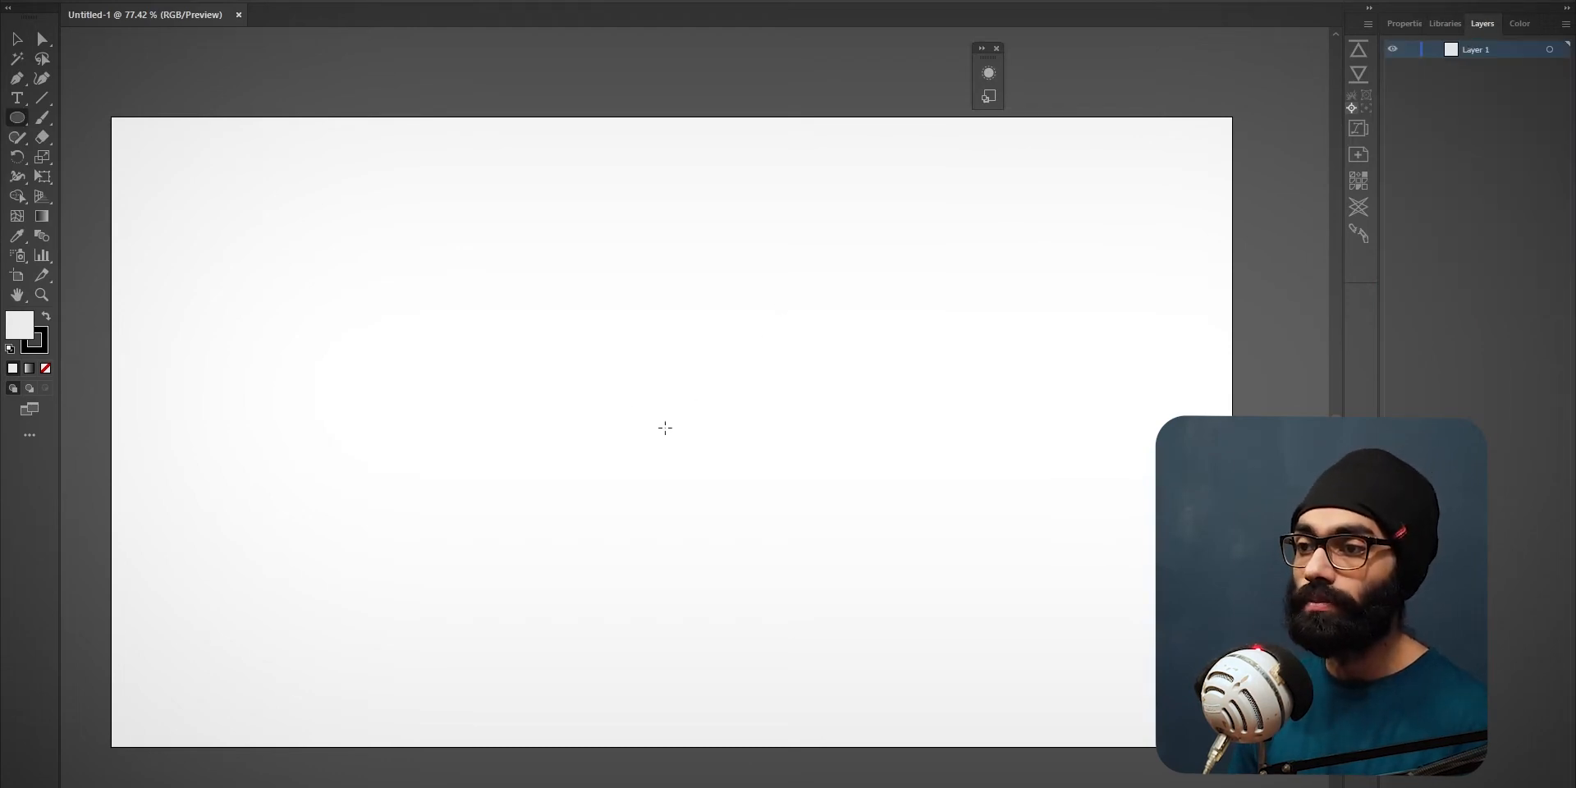
{"action": "left_click_drag", "start_coordinate": [662, 426], "coordinate": [914, 608]}
{"action": "key", "text": "v"}
{"action": "left_click", "coordinate": [390, 380]}
{"action": "left_click", "coordinate": [749, 445]}
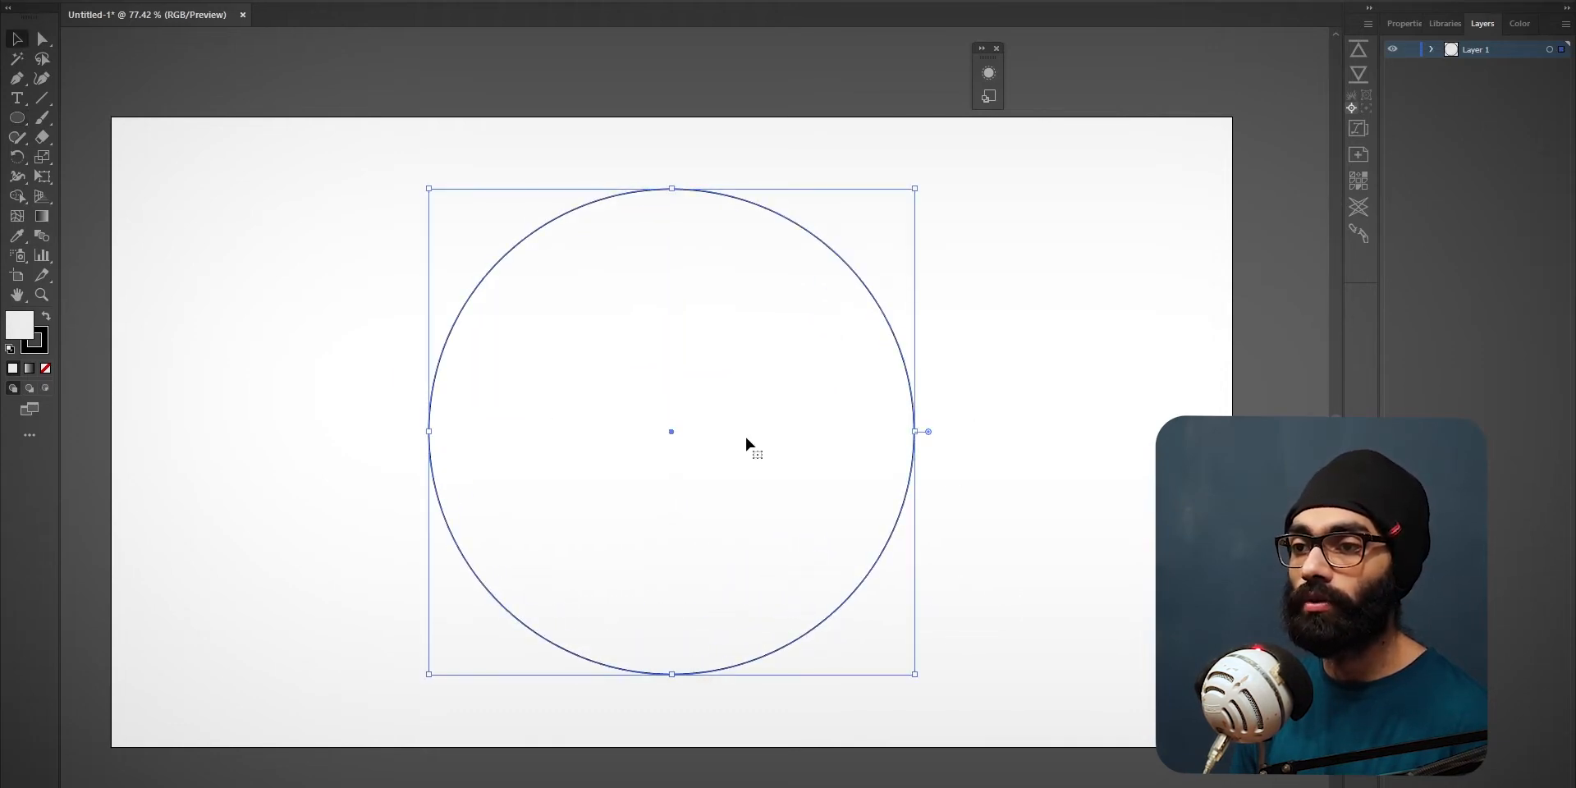
{"action": "left_click", "coordinate": [119, 377]}
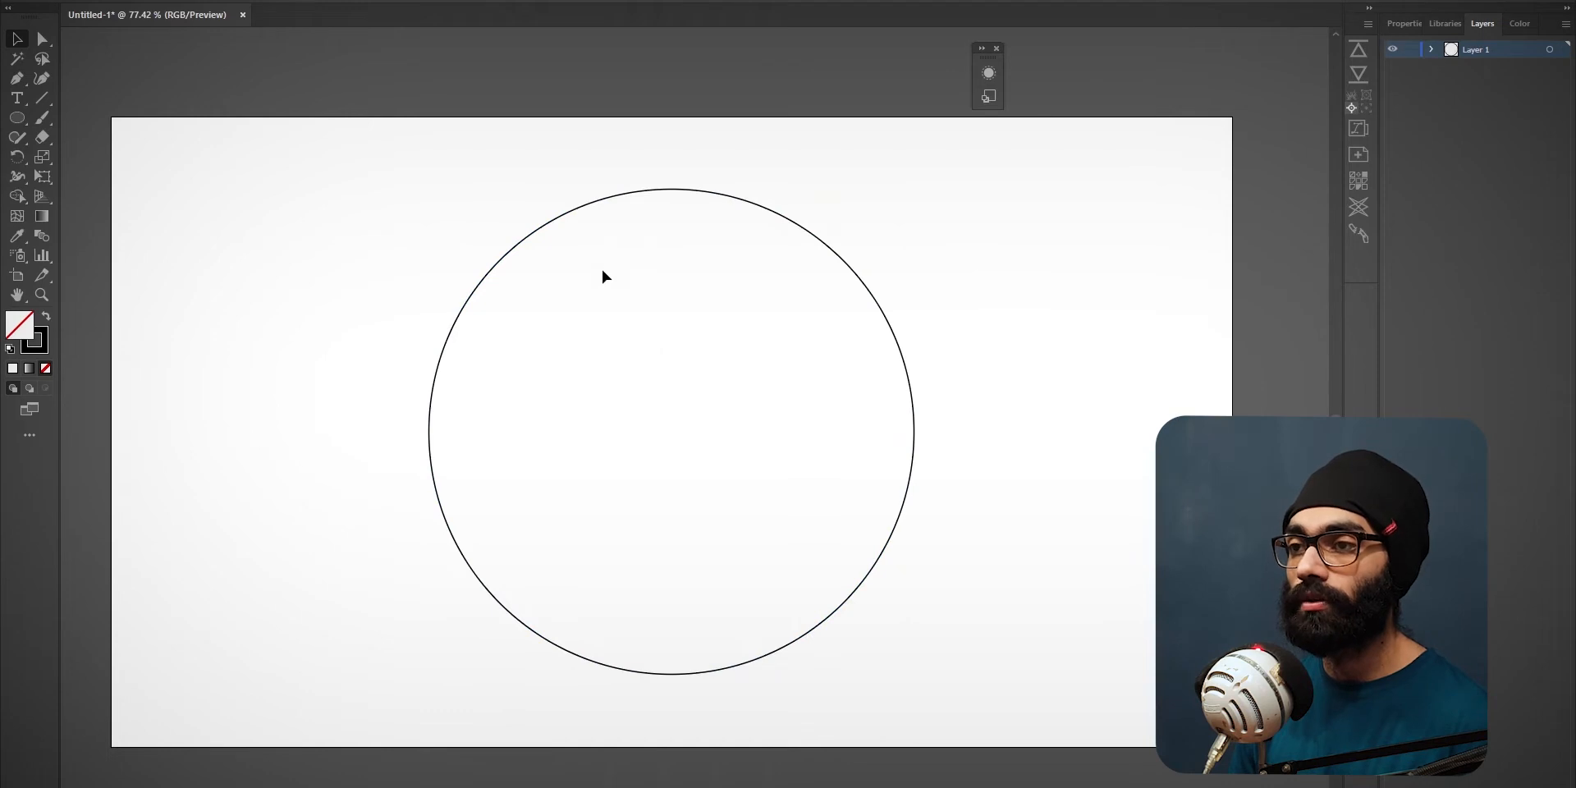
Draw a small black-filled square without a stroke inside the upper part of the large circle
{"action": "key", "text": "m"}
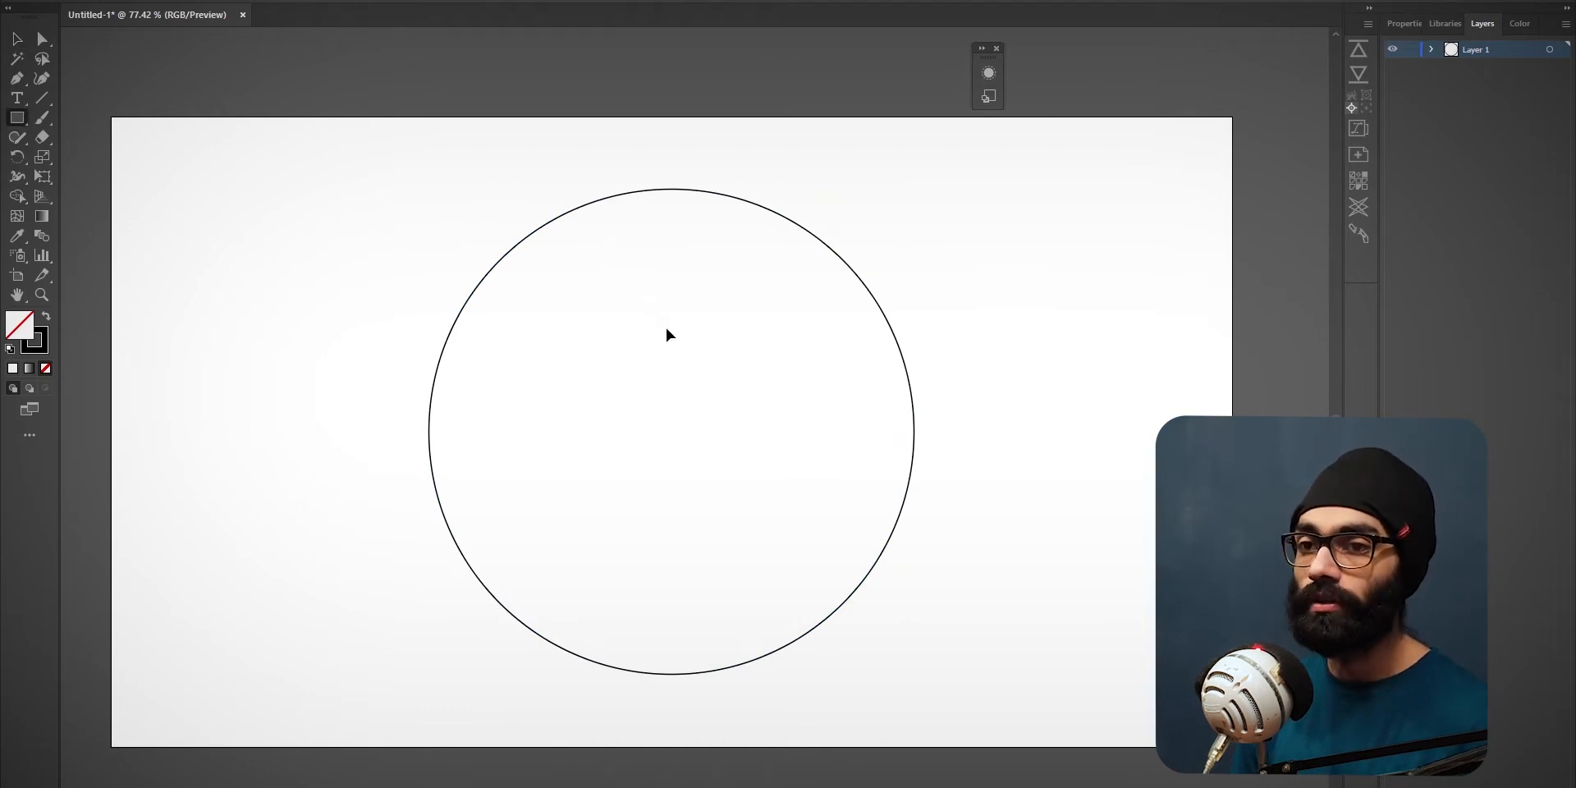
{"action": "key", "text": "shift+x"}
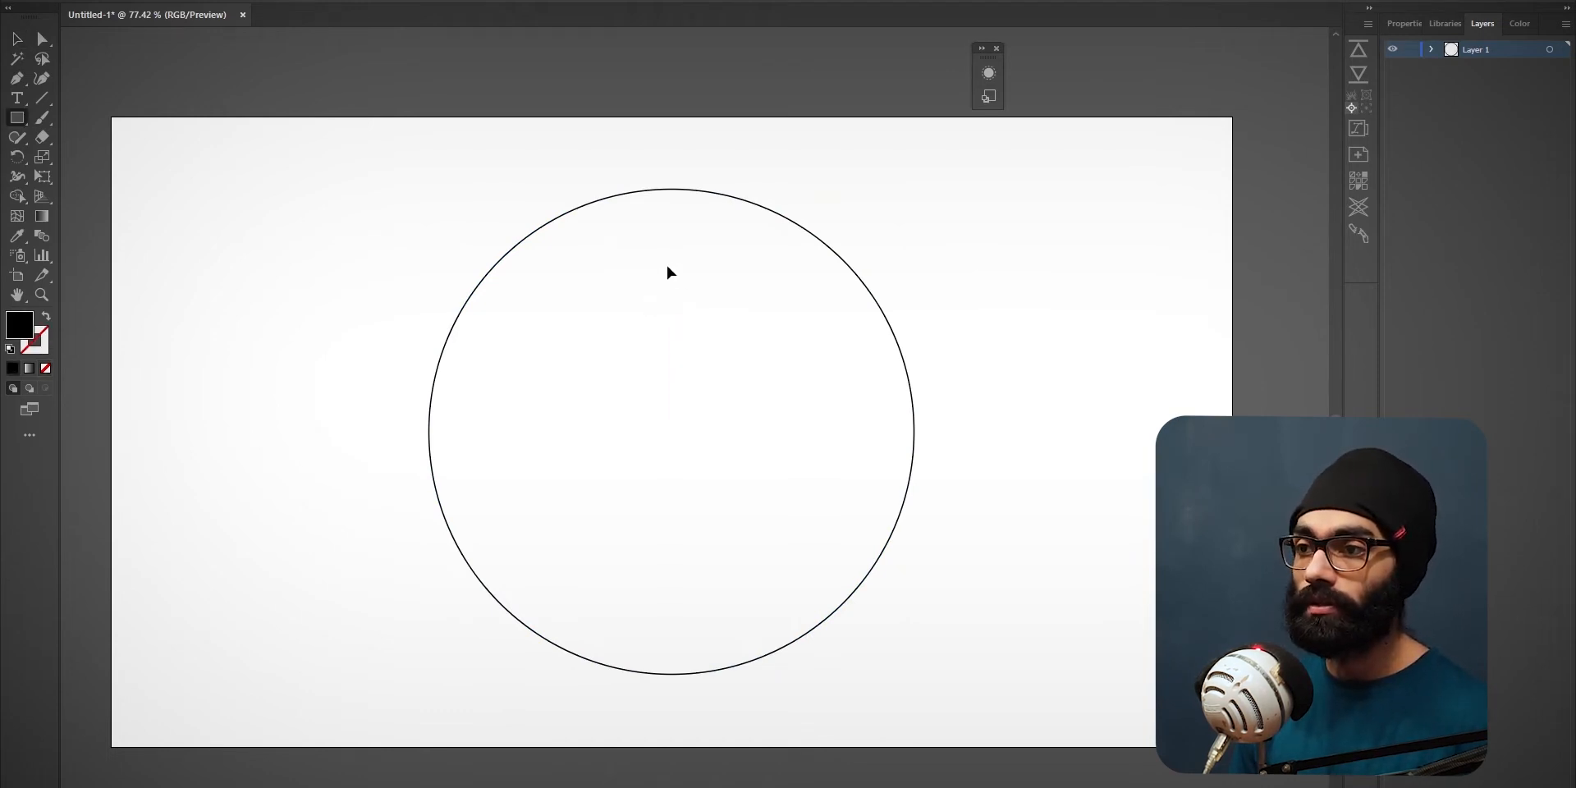
{"action": "mouse_move", "coordinate": [670, 277]}
{"action": "left_mouse_down"}
{"action": "mouse_move", "coordinate": [698, 303]}
{"action": "mouse_move", "coordinate": [675, 285]}
{"action": "left_mouse_up"}
{"action": "key", "text": "v"}
{"action": "left_click", "coordinate": [709, 335]}
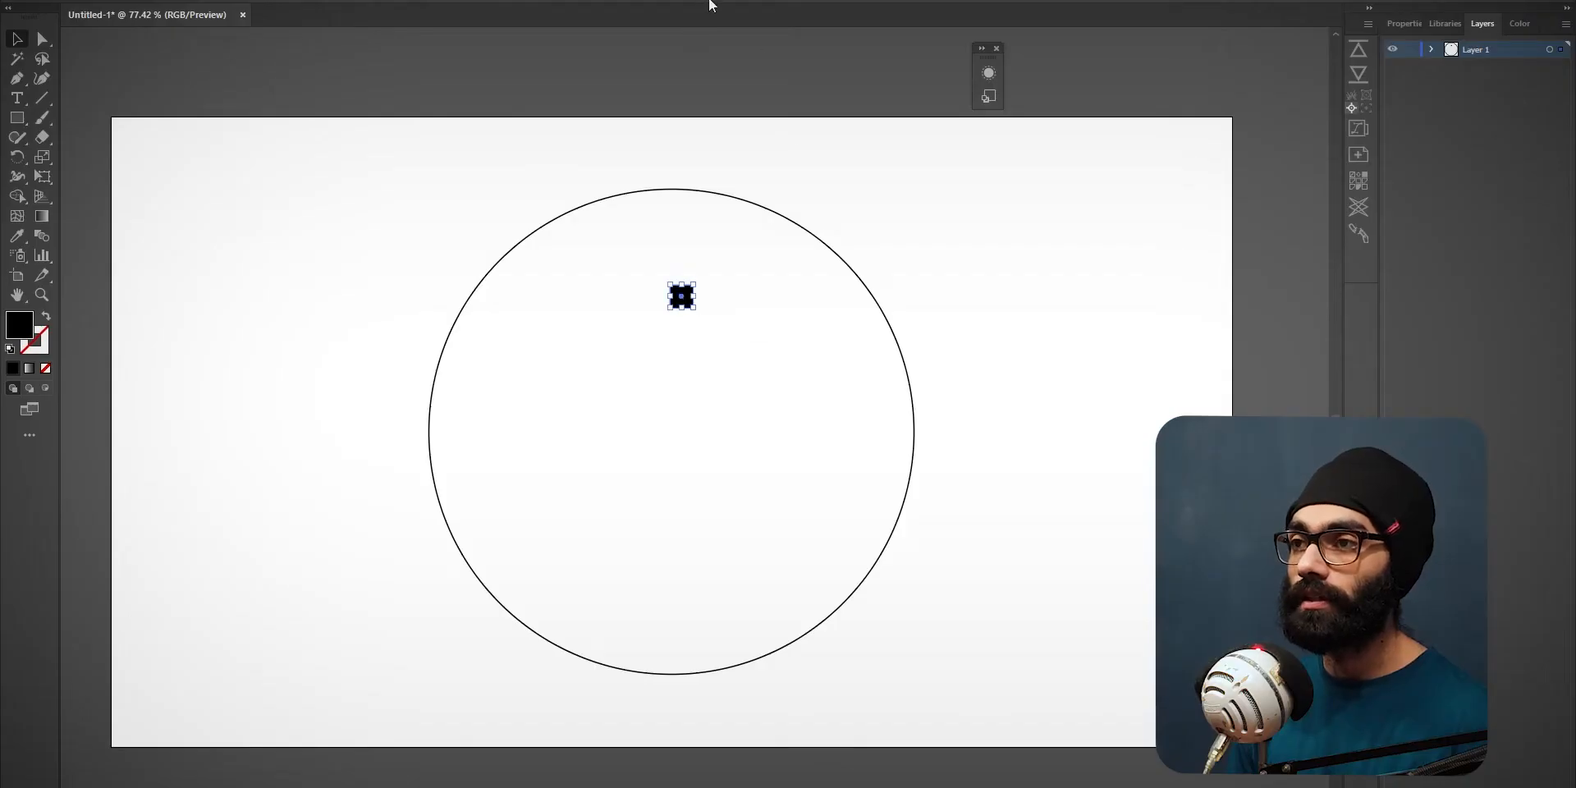
Align the small square to the large circle's centre and move it straight up slightly above that centre
{"action": "left_click", "coordinate": [712, 0]}
{"action": "left_click", "coordinate": [765, 1]}
{"action": "left_click", "coordinate": [676, 471]}
{"action": "scroll", "coordinate": [664, 493], "scroll_direction": "up", "scroll_amount": 1}
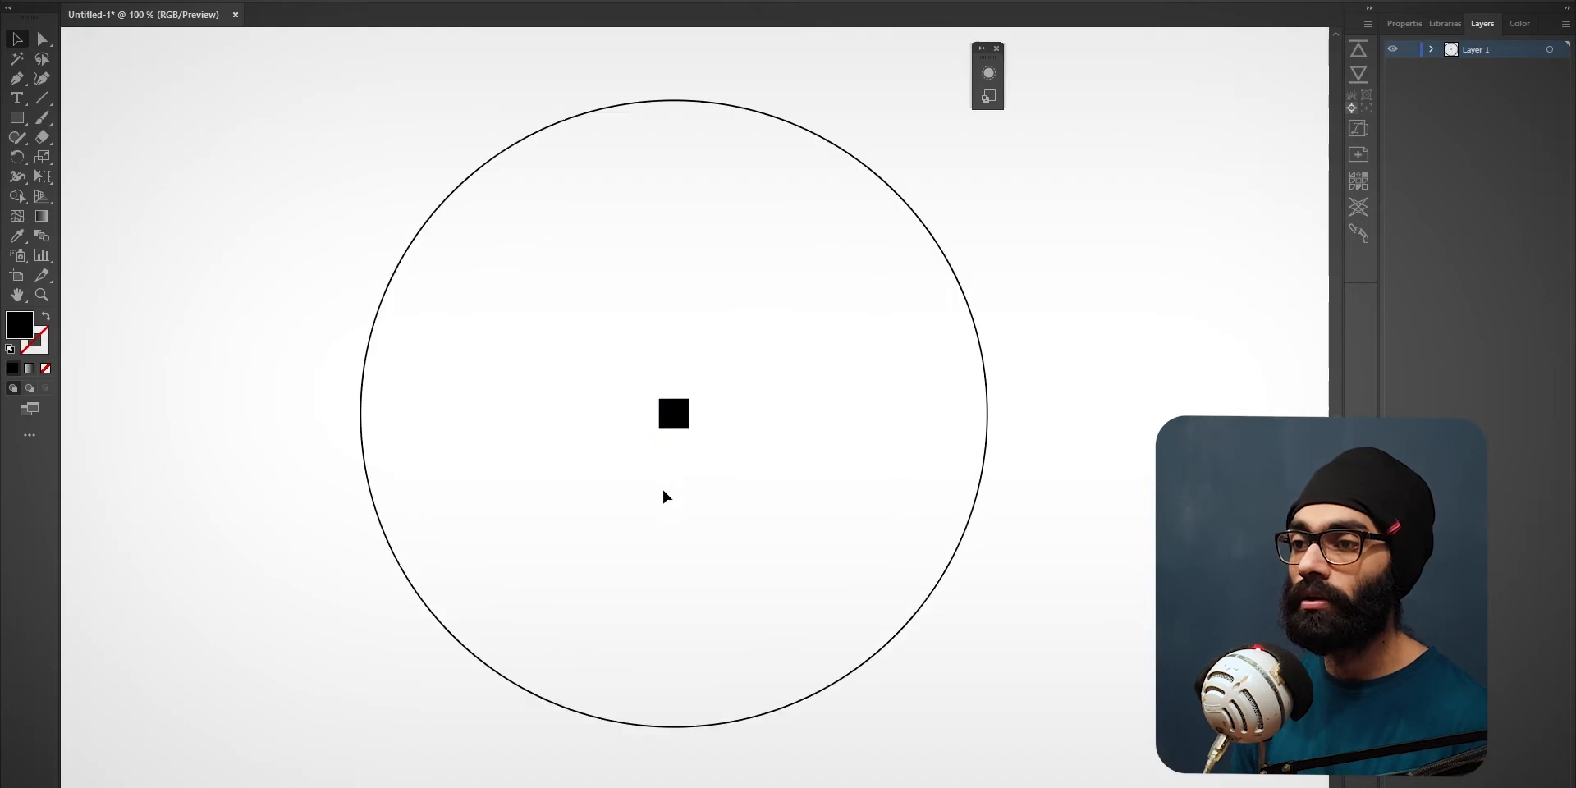
{"action": "left_click_drag", "start_coordinate": [679, 421], "coordinate": [681, 372]}
{"action": "scroll", "coordinate": [686, 396], "scroll_direction": "up", "scroll_amount": 1}
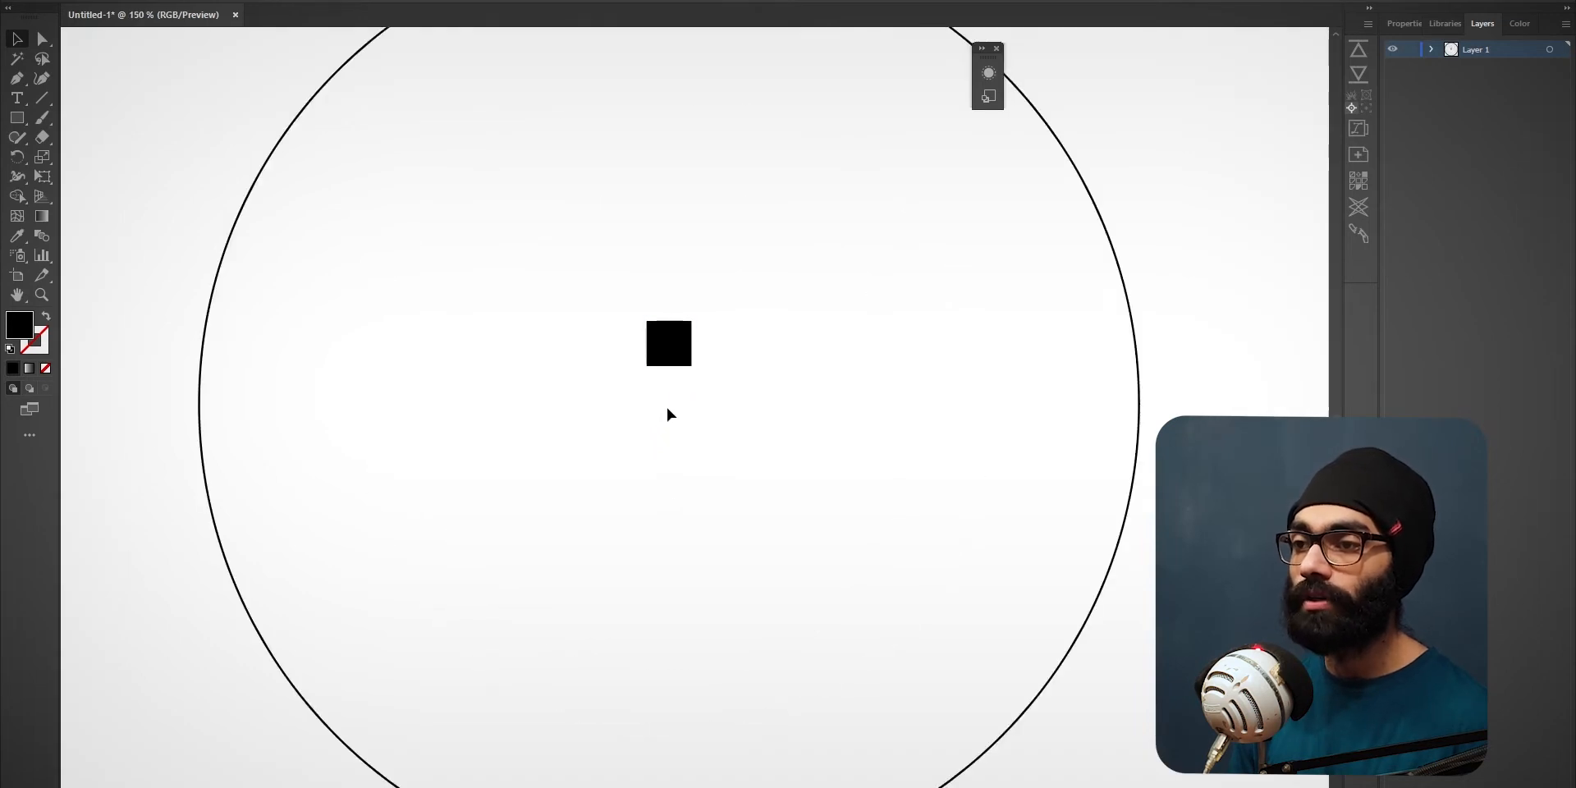
Draw a tiny circle at the large circle's centre, below the black square, and fill it with light purple eaaaff
{"action": "key", "text": "l"}
{"action": "left_click_drag", "start_coordinate": [671, 404], "coordinate": [687, 416]}
{"action": "key", "text": "v"}
{"action": "left_click", "coordinate": [1520, 23]}
{"action": "left_click", "coordinate": [1518, 182]}
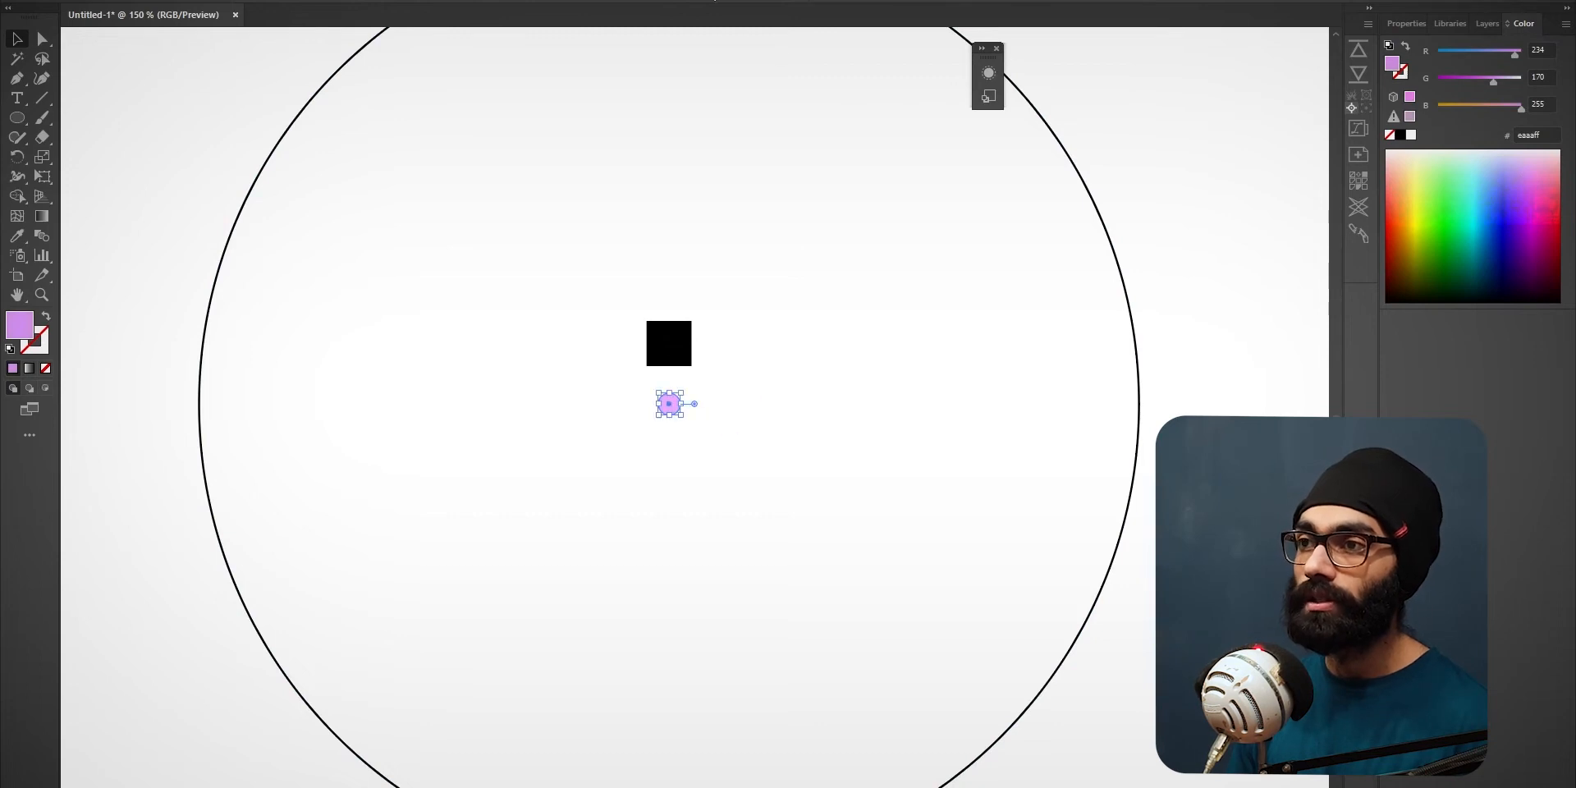
Move the black square down until it touches the purple circle, and group the two shapes
{"action": "scroll", "coordinate": [637, 485], "scroll_direction": "up", "scroll_amount": 3}
{"action": "scroll", "coordinate": [647, 485], "scroll_direction": "up", "scroll_amount": 2}
{"action": "left_click_drag", "start_coordinate": [717, 469], "coordinate": [695, 426]}
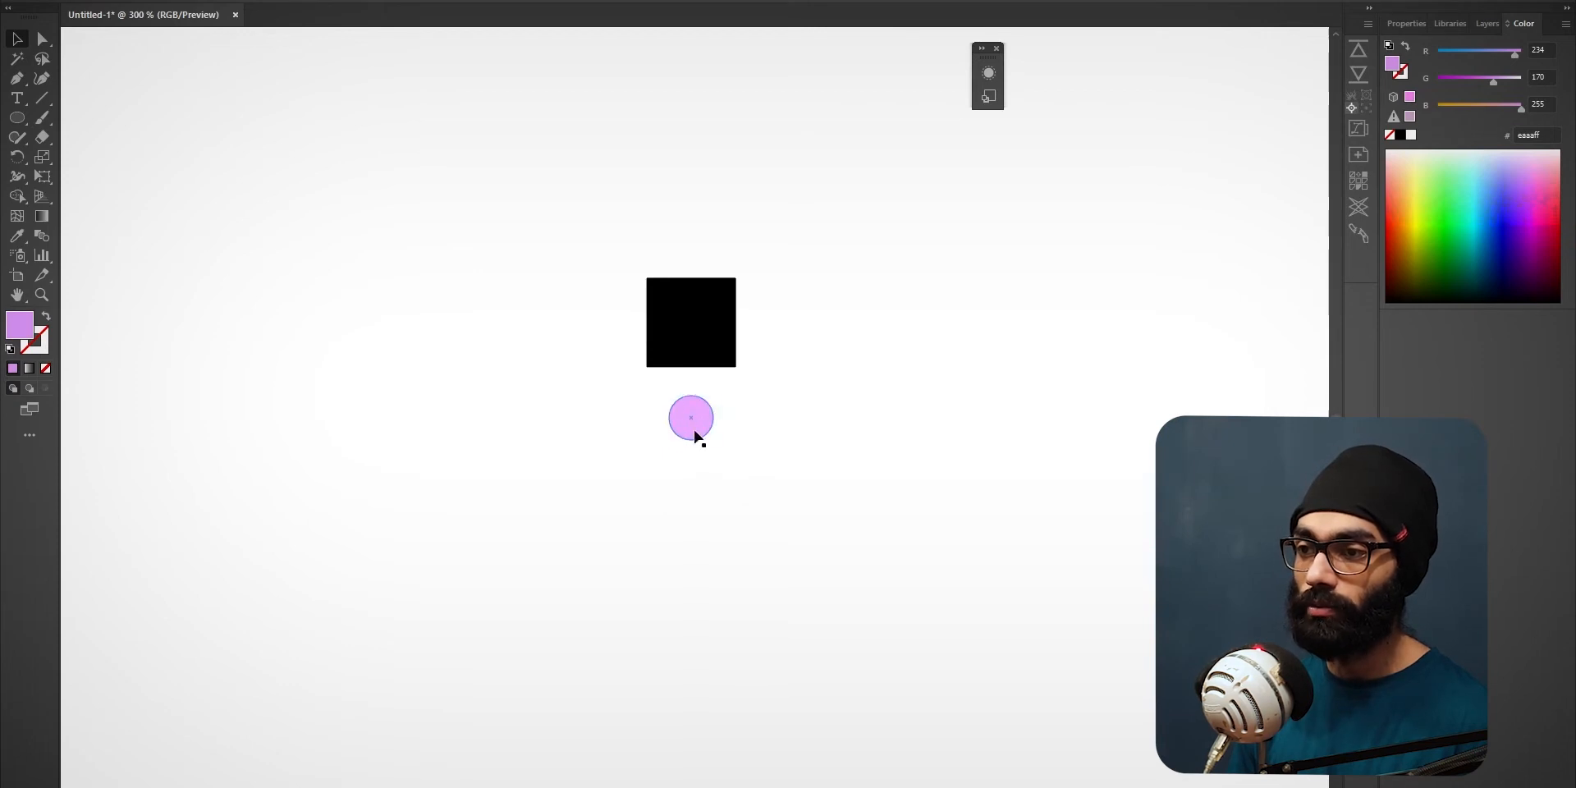
{"action": "left_click", "coordinate": [697, 328]}
{"action": "left_click_drag", "start_coordinate": [703, 352], "coordinate": [704, 378]}
{"action": "left_click_drag", "start_coordinate": [788, 350], "coordinate": [648, 436]}
{"action": "key", "text": "ctrl+g"}
{"action": "left_click", "coordinate": [842, 451]}
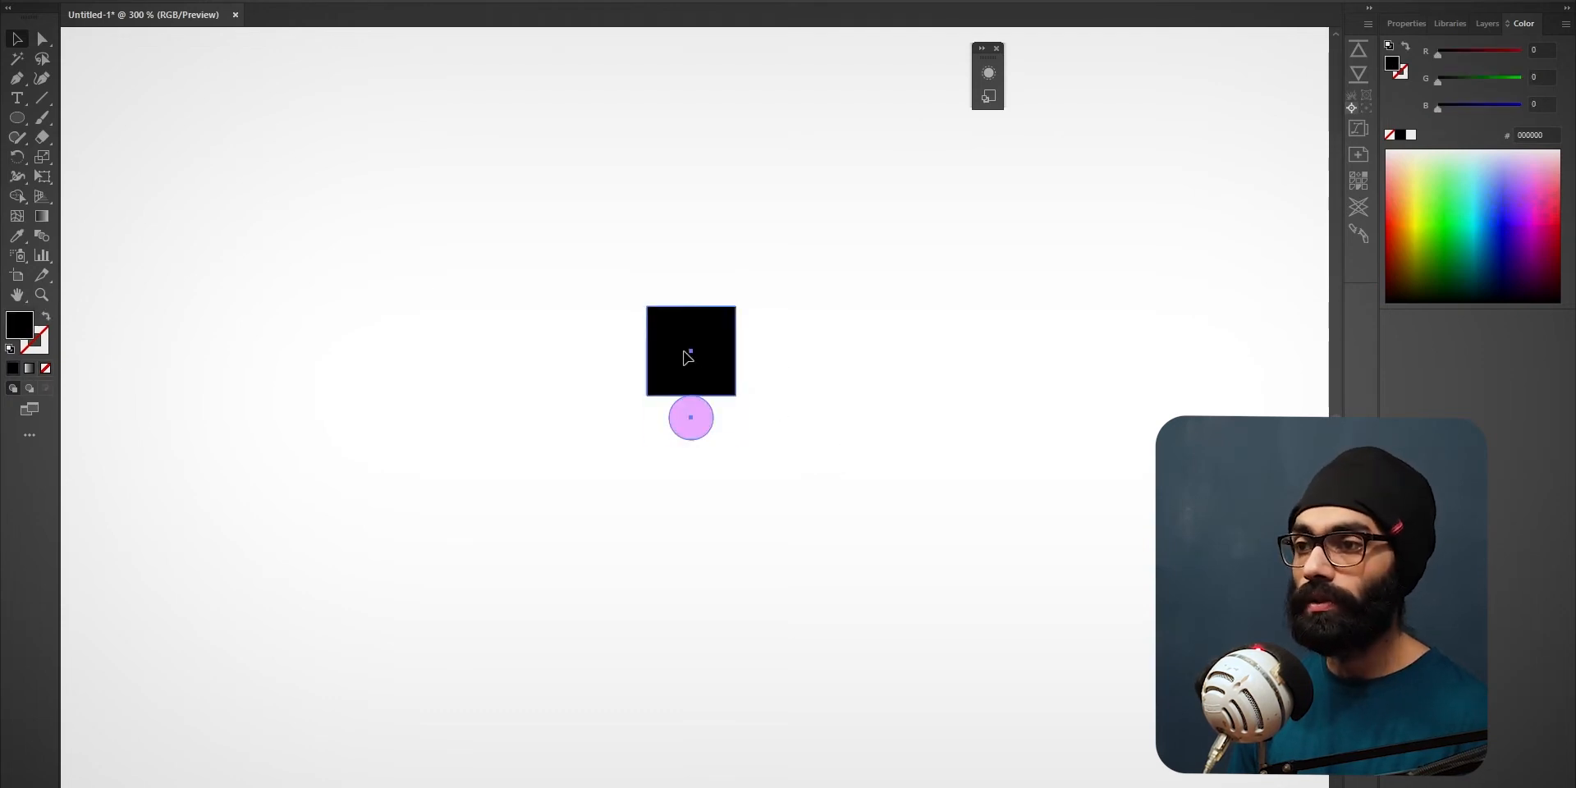
{"action": "left_click", "coordinate": [687, 353]}
{"action": "scroll", "coordinate": [752, 426], "scroll_direction": "down", "scroll_amount": 2}
{"action": "scroll", "coordinate": [707, 478], "scroll_direction": "down", "scroll_amount": 2}
{"action": "left_click", "coordinate": [682, 509]}
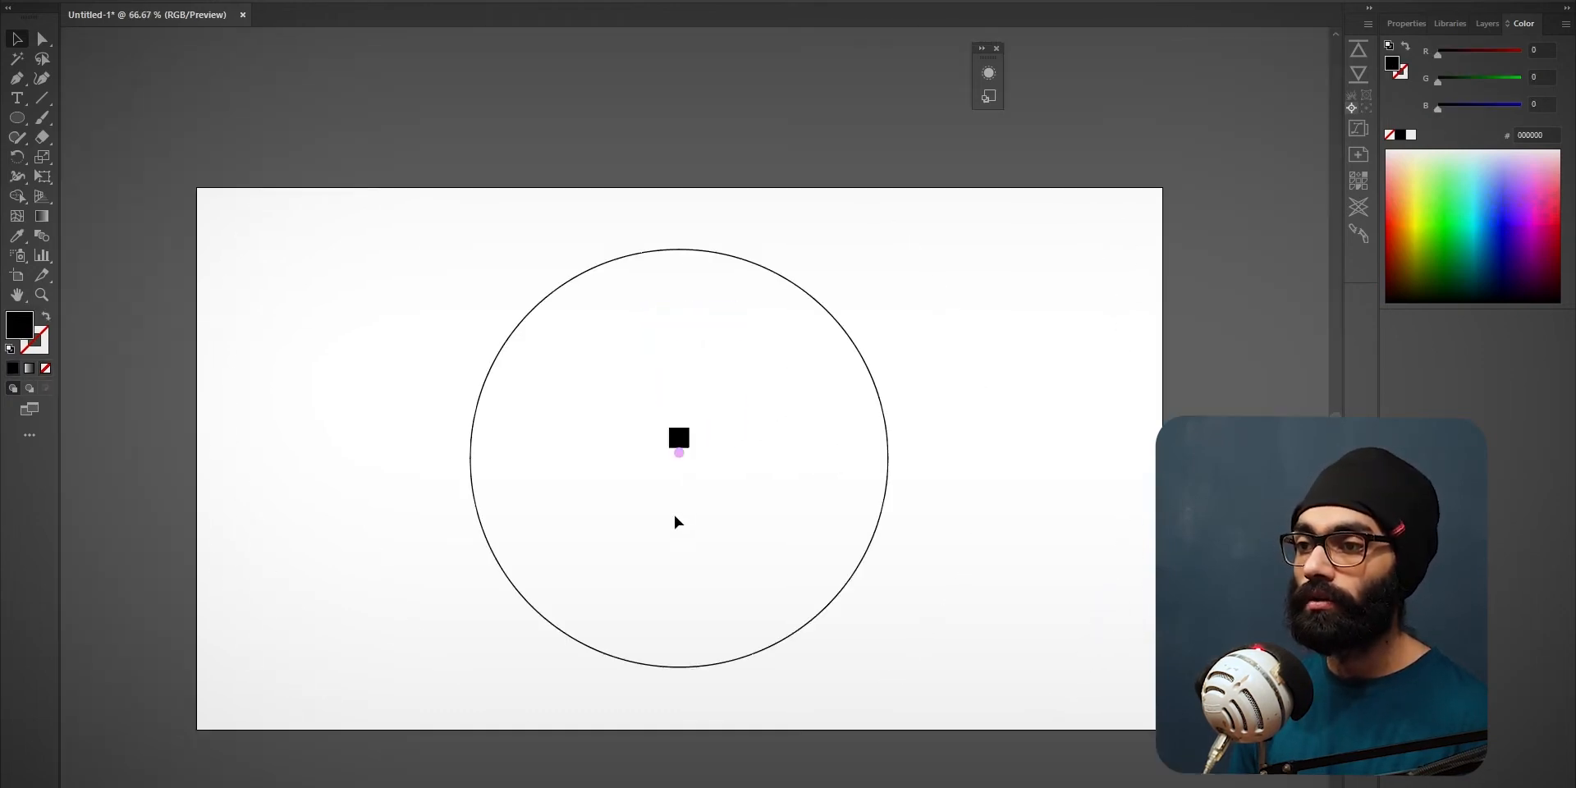
{"action": "scroll", "coordinate": [674, 520], "scroll_direction": "up", "scroll_amount": 2}
{"action": "scroll", "coordinate": [674, 519], "scroll_direction": "down", "scroll_amount": 3}
Apply a Transform effect to the square-and-circle group with 30 copies rotated by 360/30 degrees about its bottom centre
{"action": "left_click", "coordinate": [697, 391]}
{"action": "scroll", "coordinate": [735, 443], "scroll_direction": "up", "scroll_amount": 2}
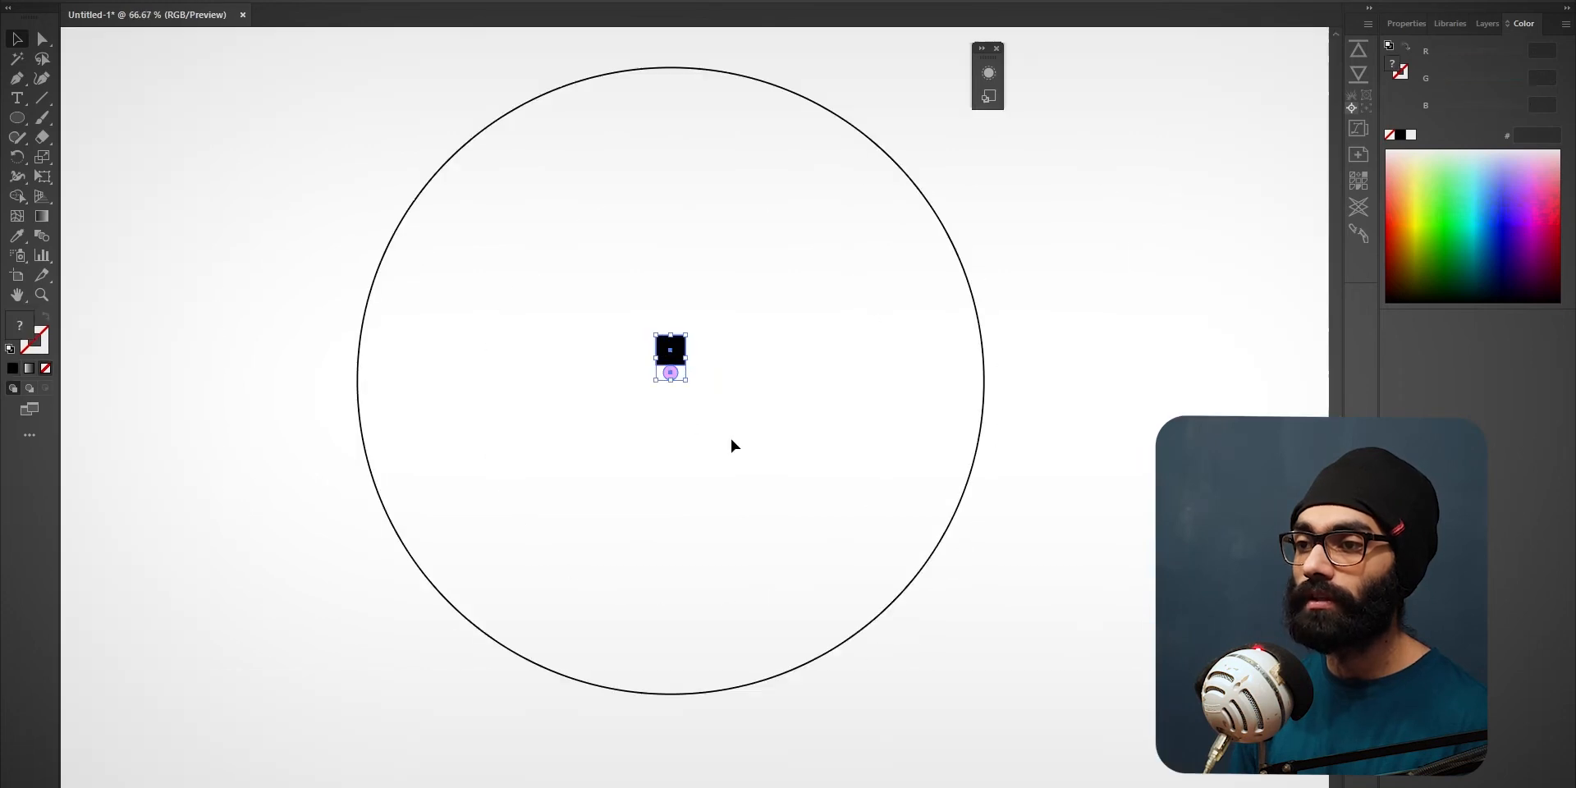
{"action": "left_click", "coordinate": [253, 1]}
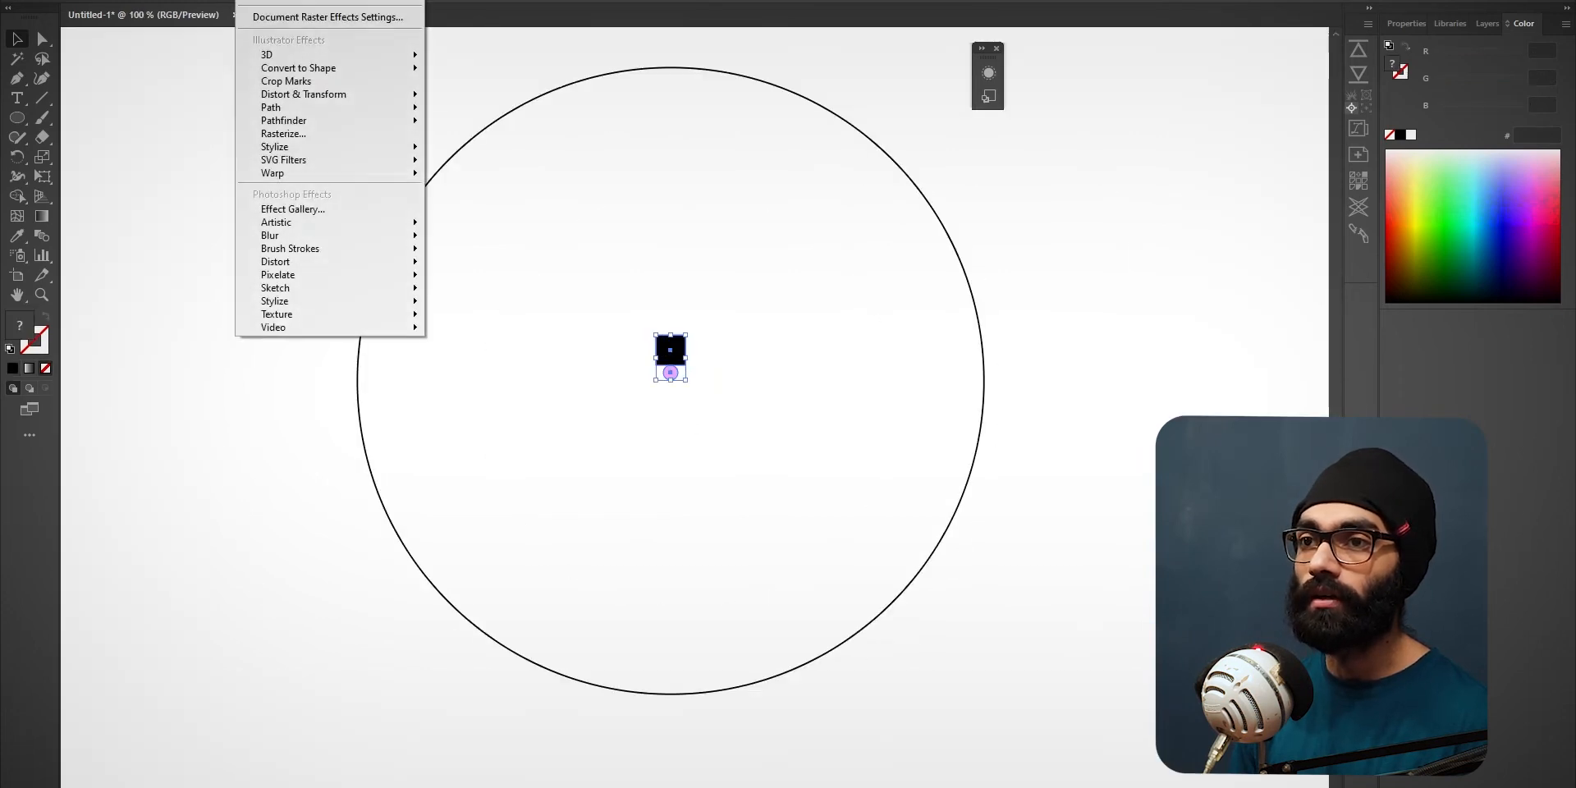
{"action": "mouse_move", "coordinate": [309, 99]}
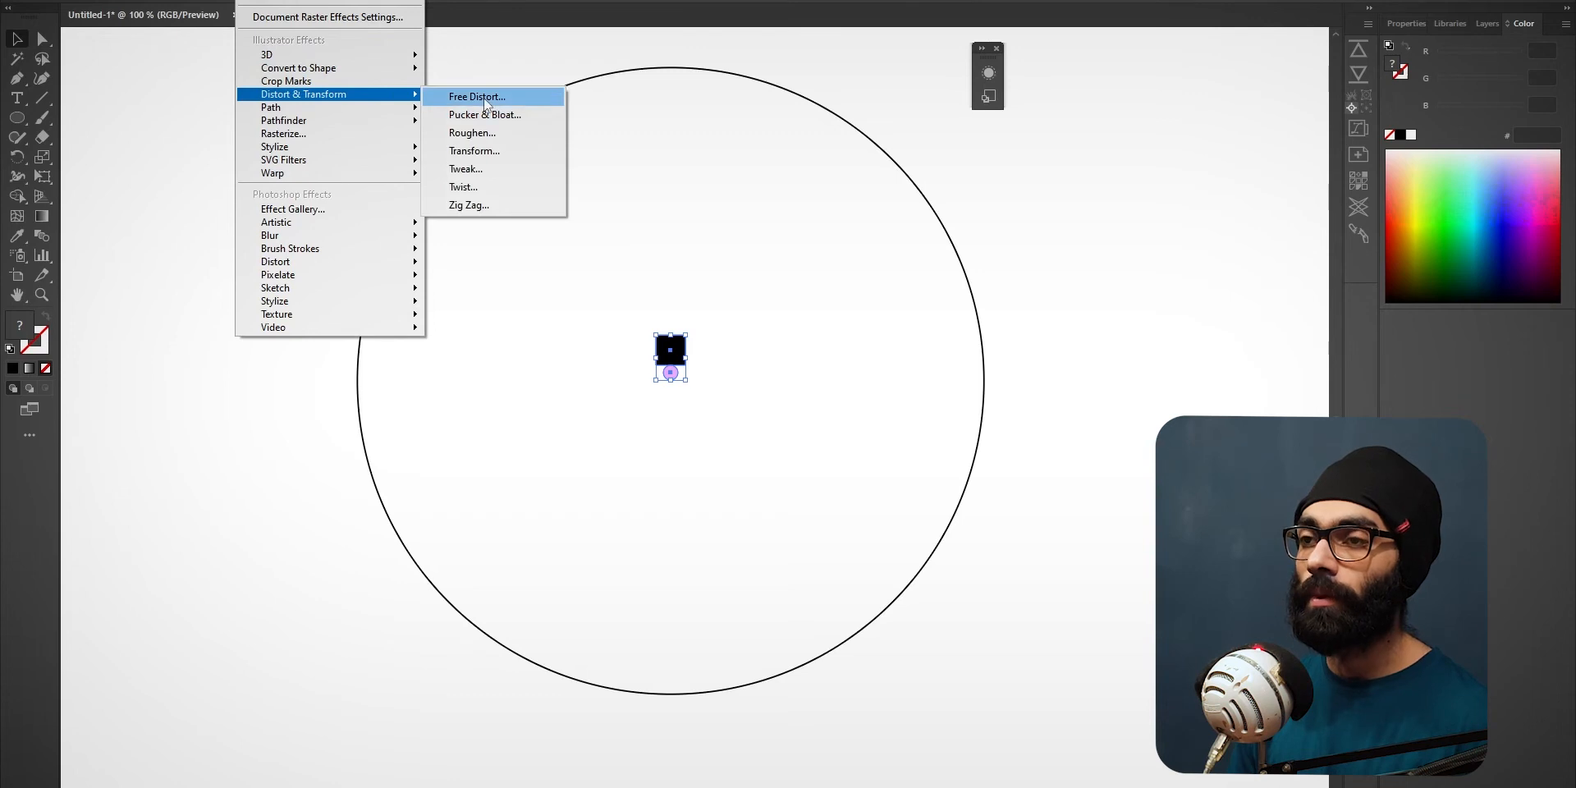
{"action": "left_click", "coordinate": [490, 152]}
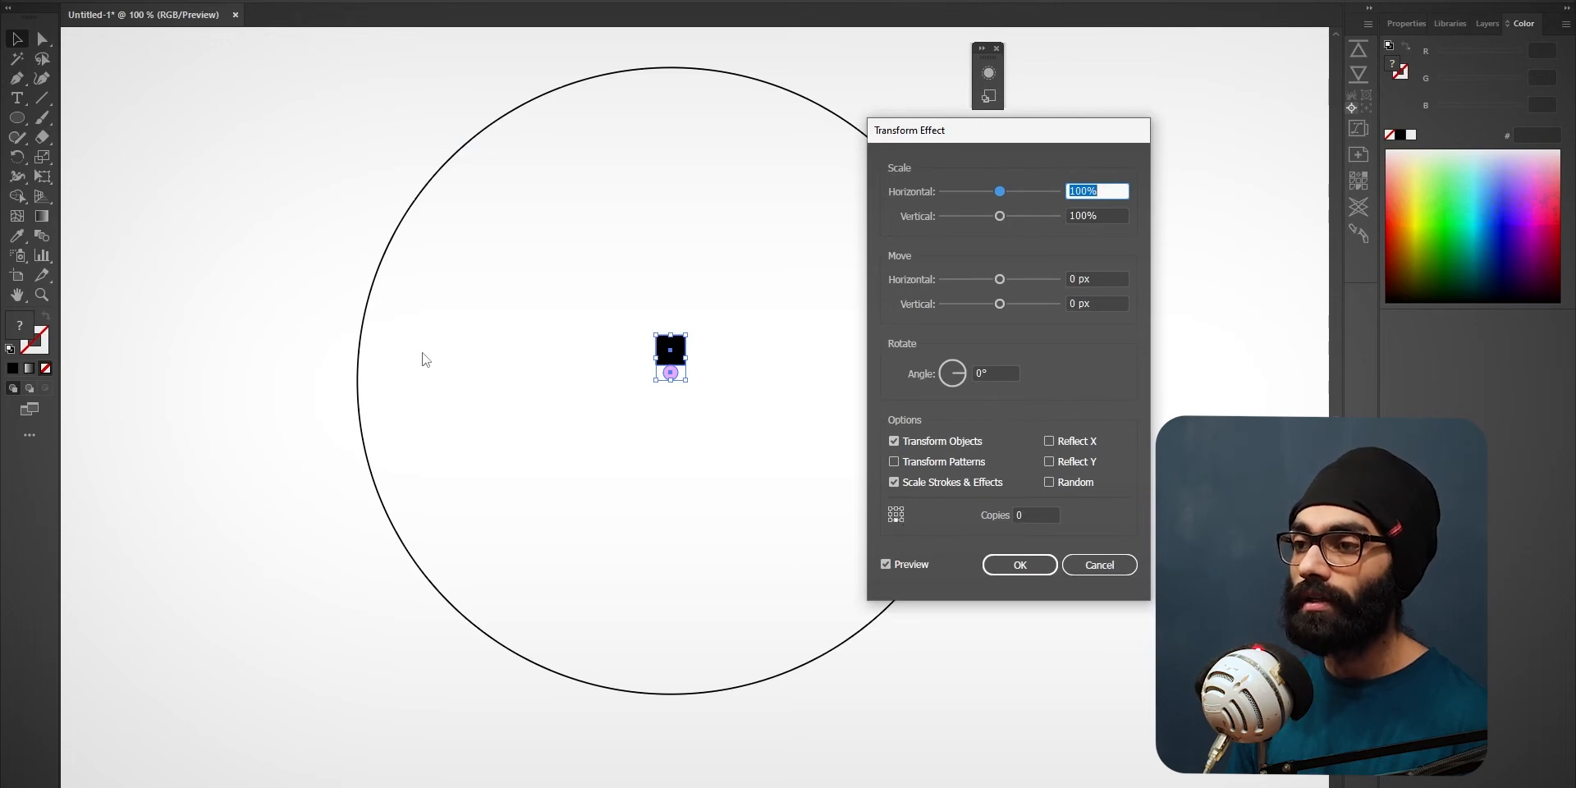
{"action": "left_click", "coordinate": [1020, 514]}
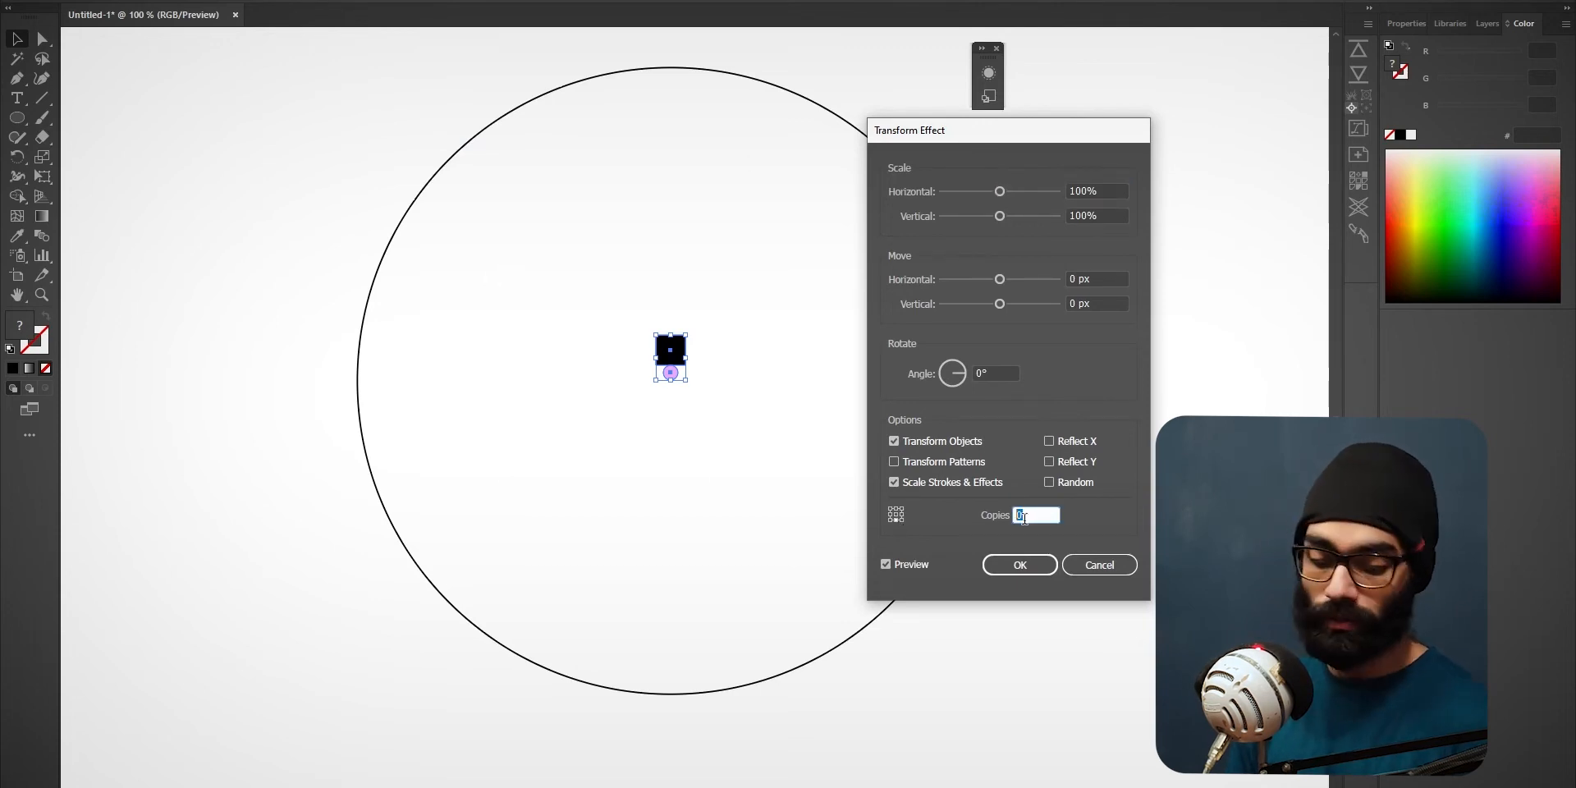
{"action": "type", "text": "30"}
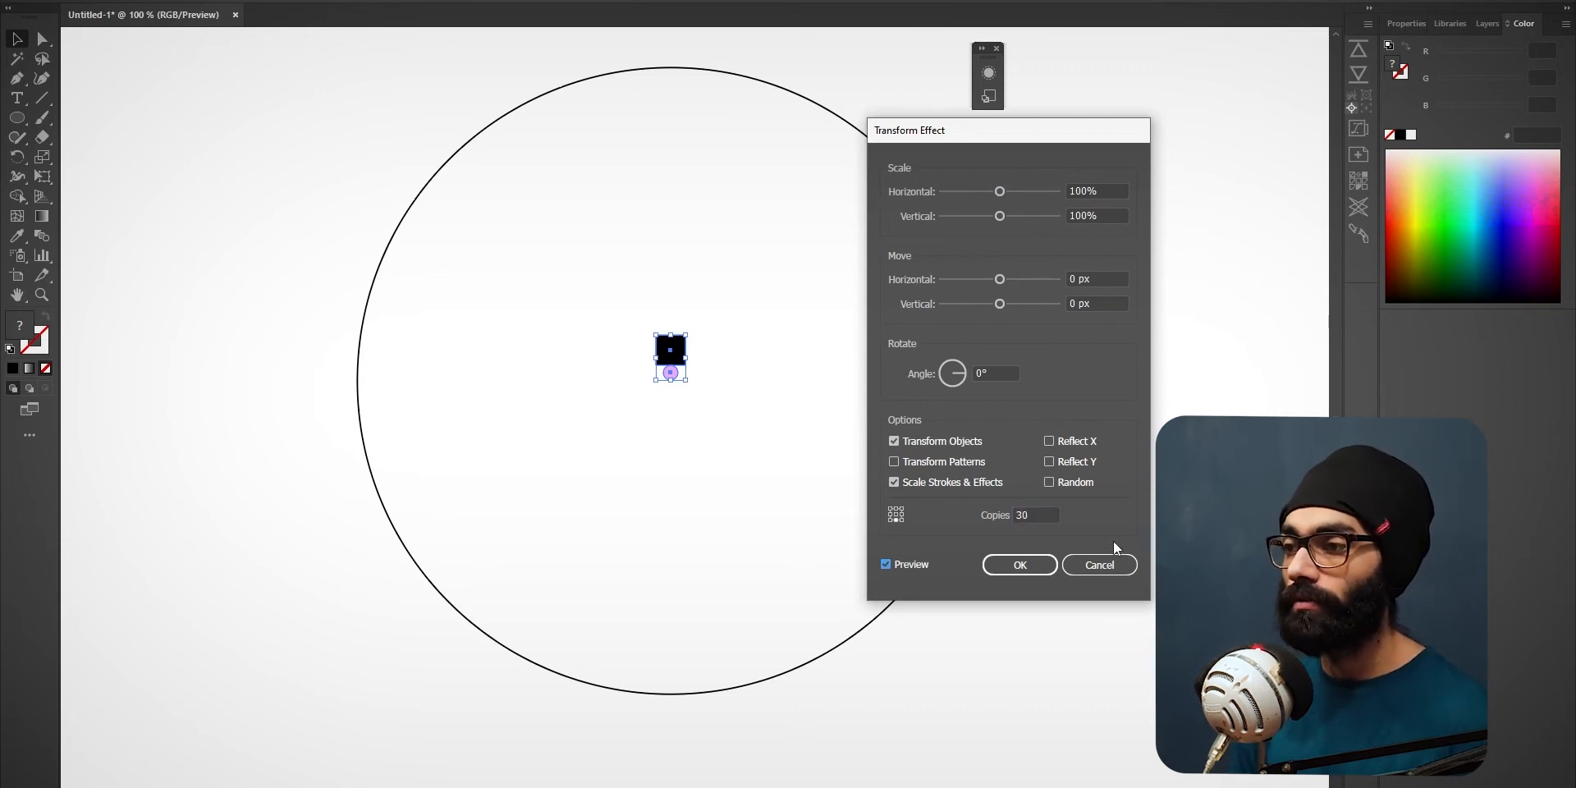
{"action": "left_click", "coordinate": [996, 374]}
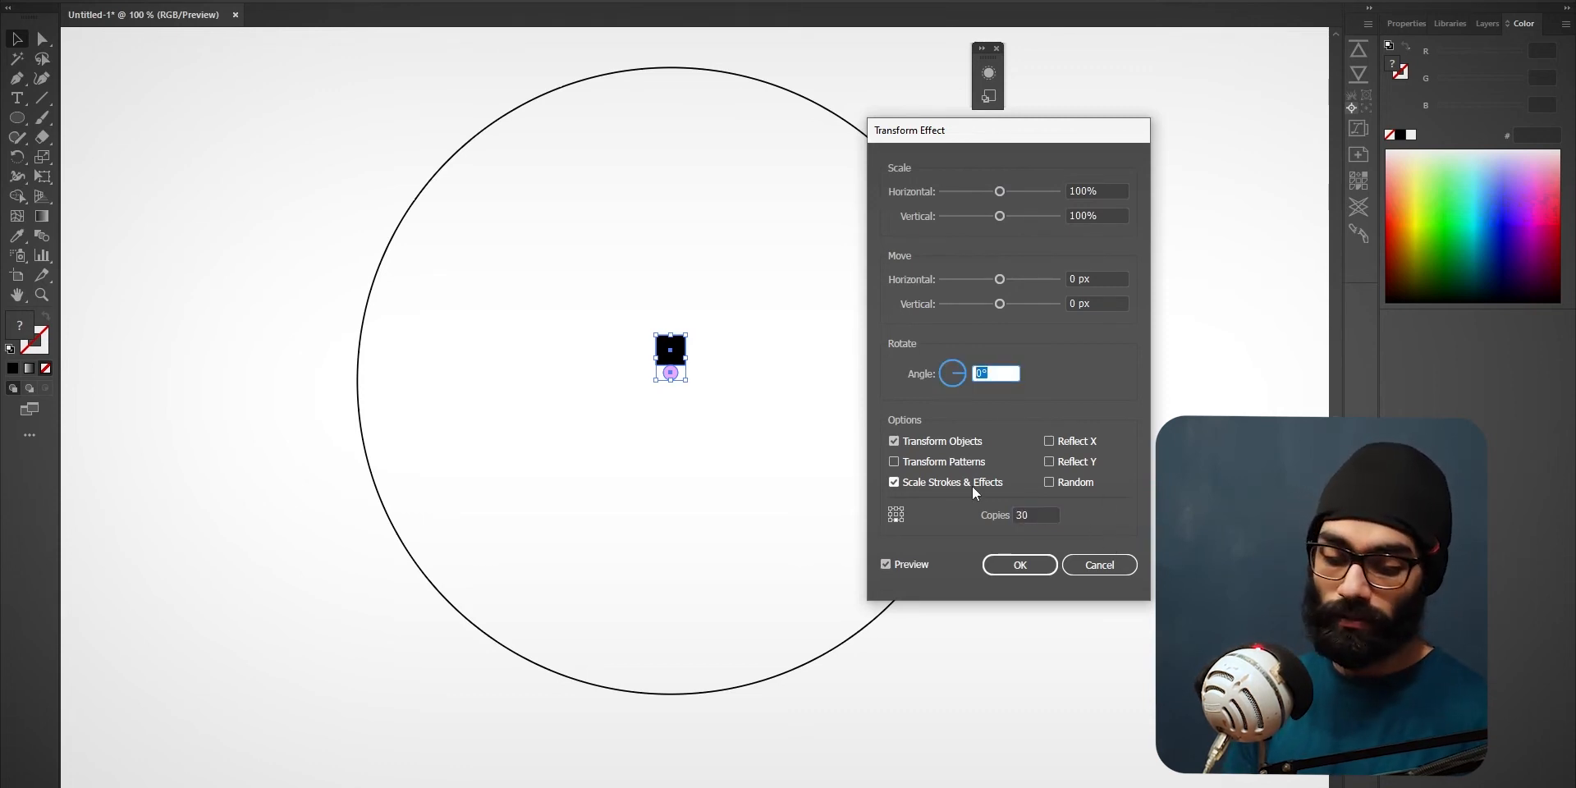
{"action": "type", "text": "360/30"}
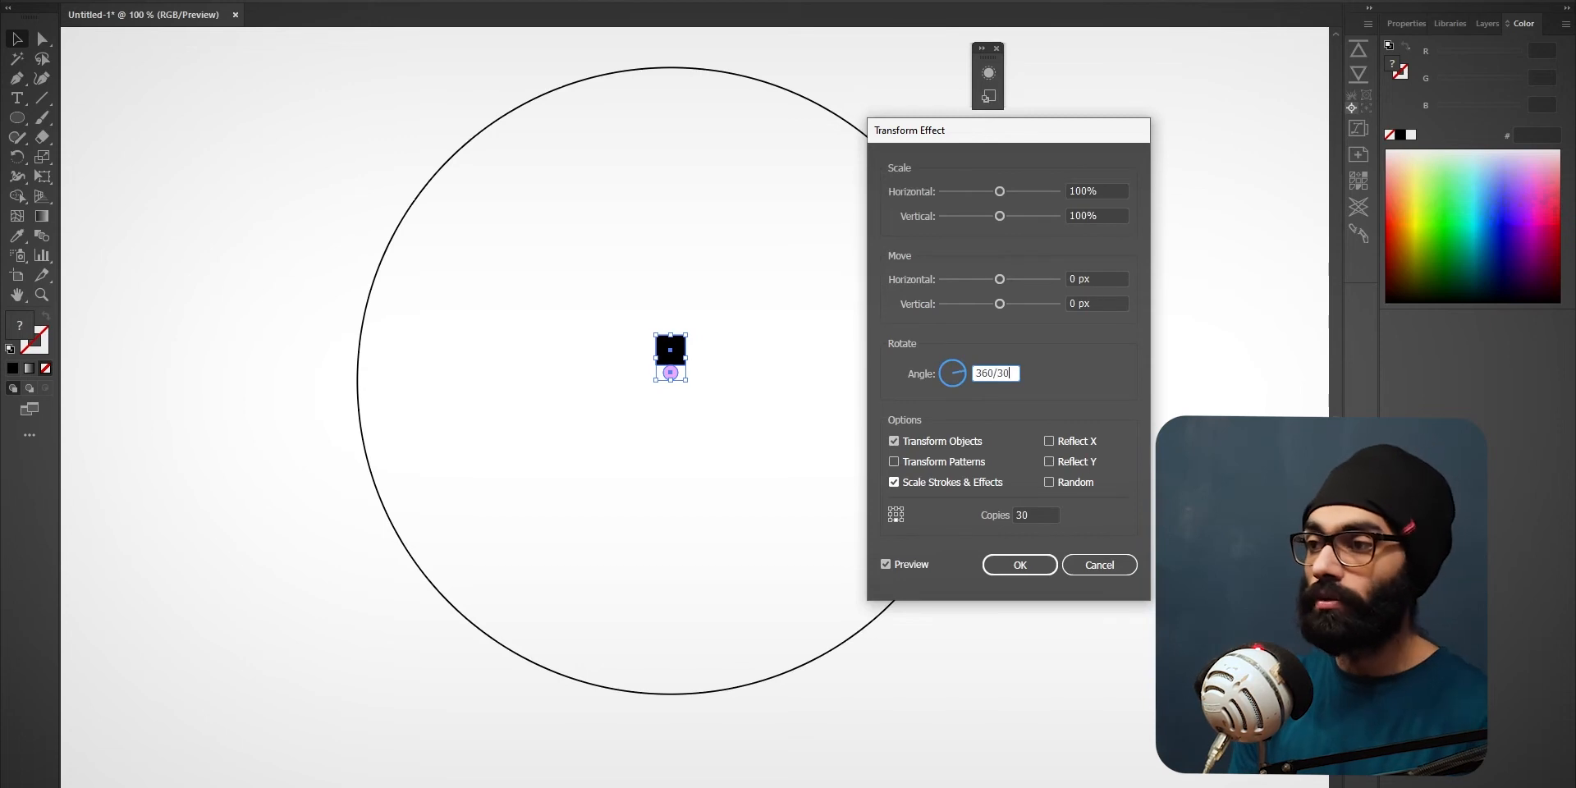
{"action": "key", "text": "Tab"}
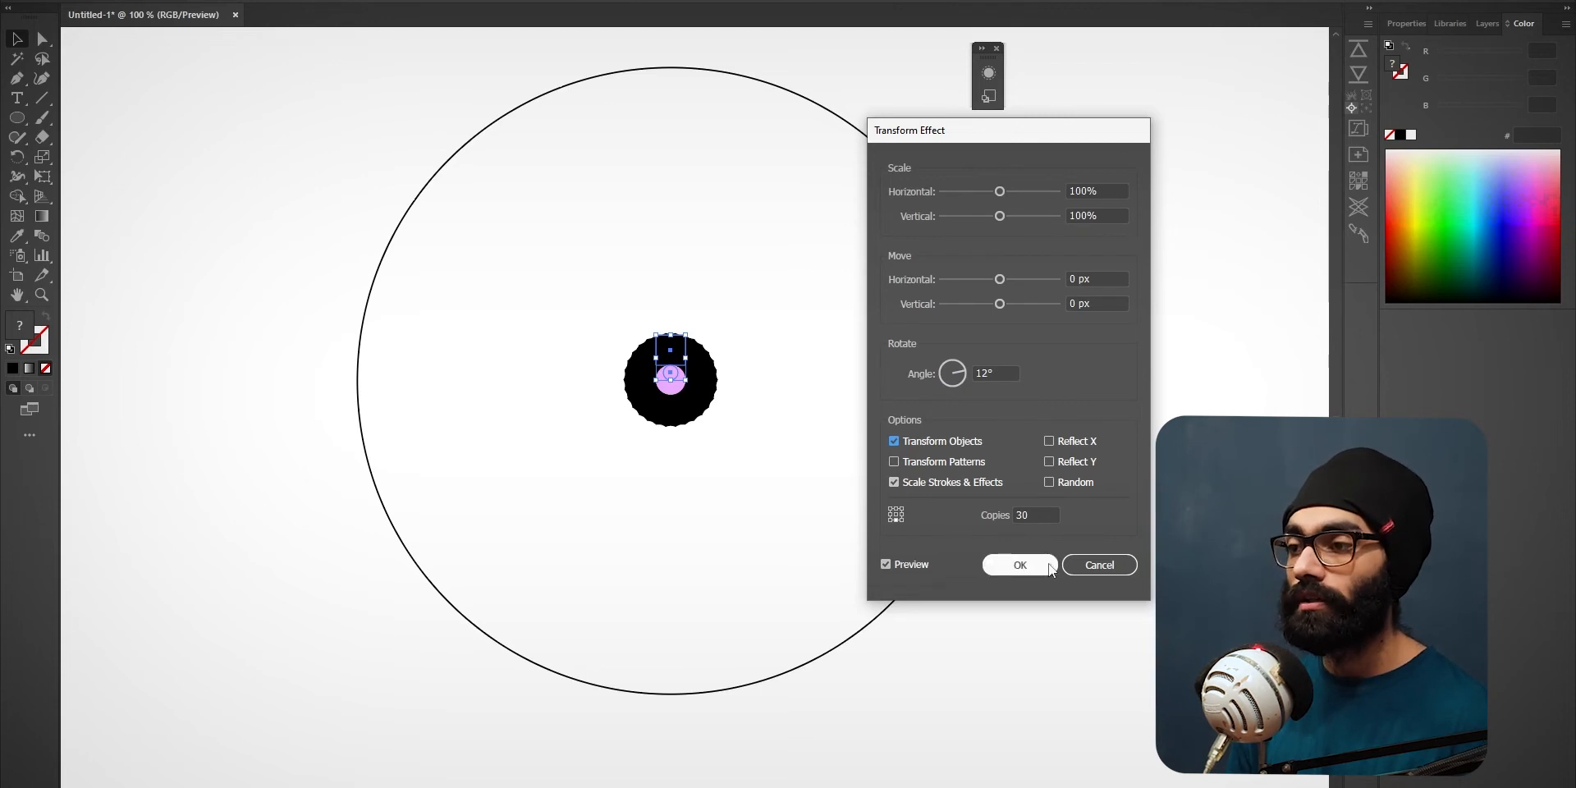
{"action": "left_click", "coordinate": [1019, 564]}
Isolate the group and move the black square straight up so its copies form a ring outside the large circle
{"action": "left_click", "coordinate": [680, 358]}
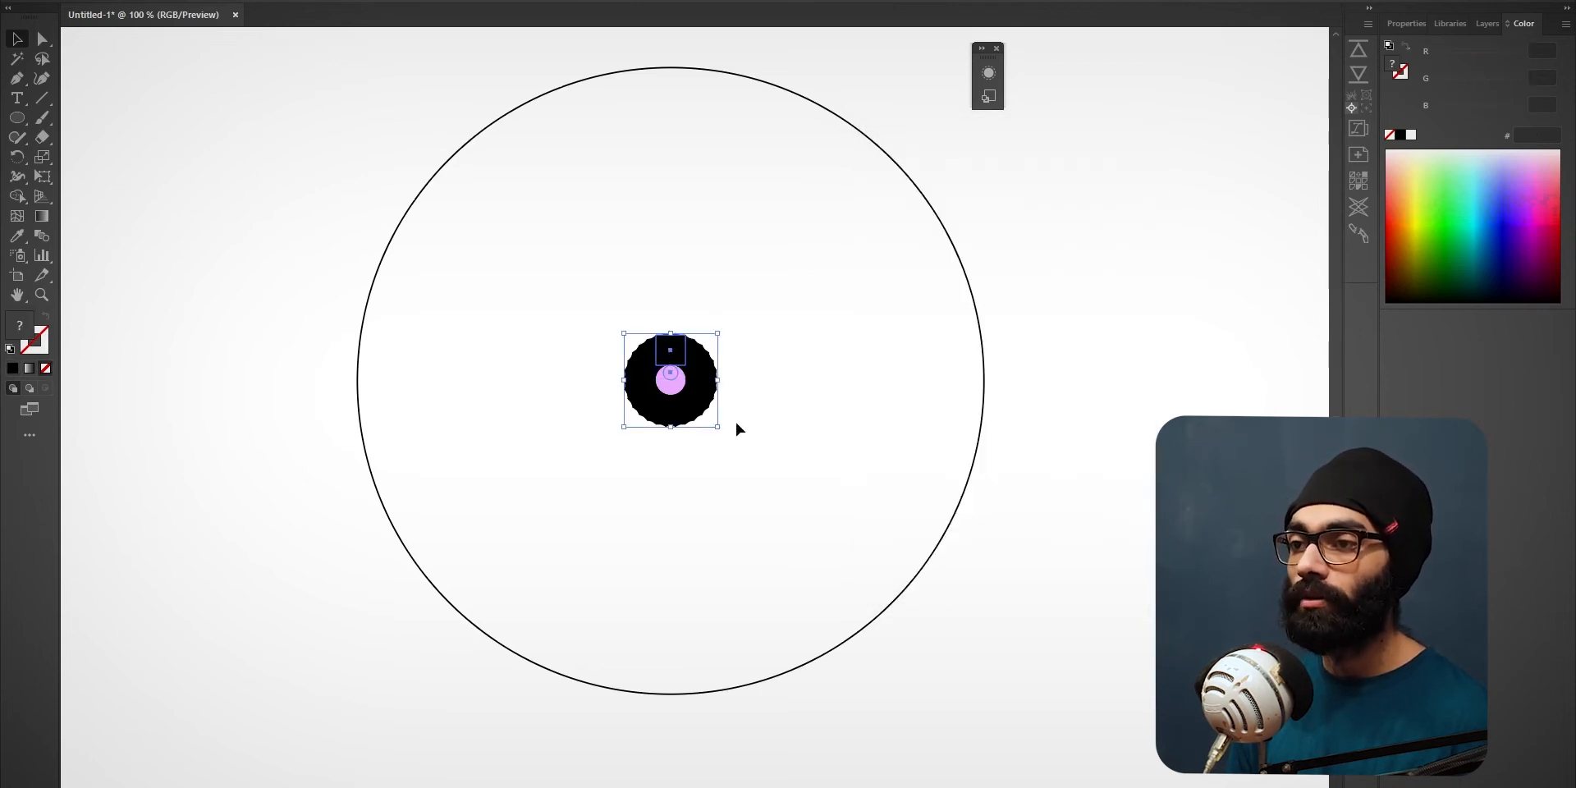
{"action": "double_click", "coordinate": [680, 358]}
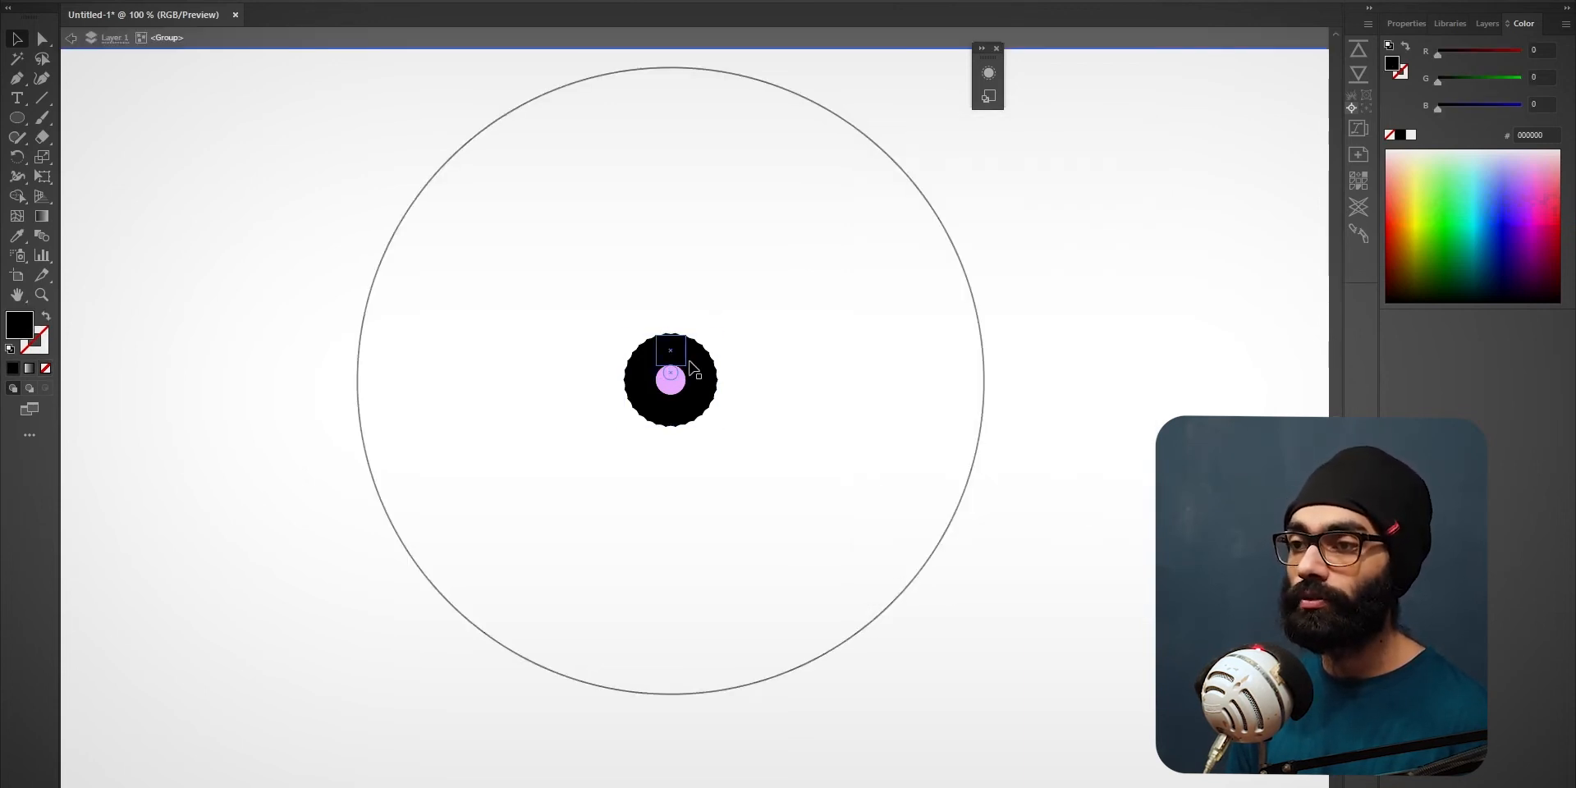
{"action": "left_click_drag", "start_coordinate": [671, 353], "coordinate": [678, 78]}
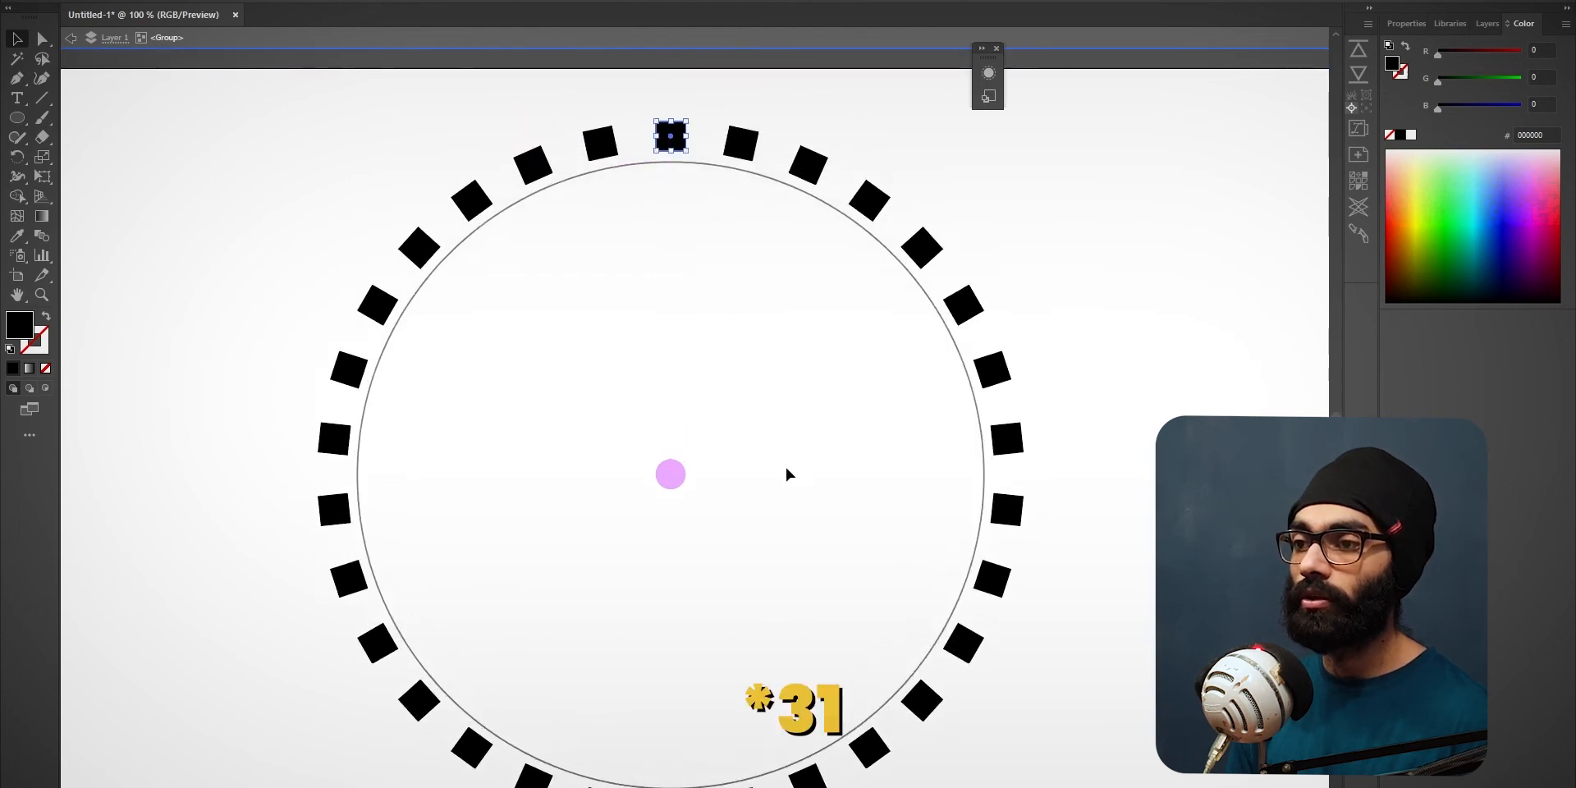
{"action": "left_click_drag", "start_coordinate": [787, 471], "coordinate": [786, 421]}
{"action": "key", "text": "Escape"}
{"action": "left_click", "coordinate": [1100, 460]}
Isolate the group again and round all corners of the top black square
{"action": "left_click", "coordinate": [672, 87]}
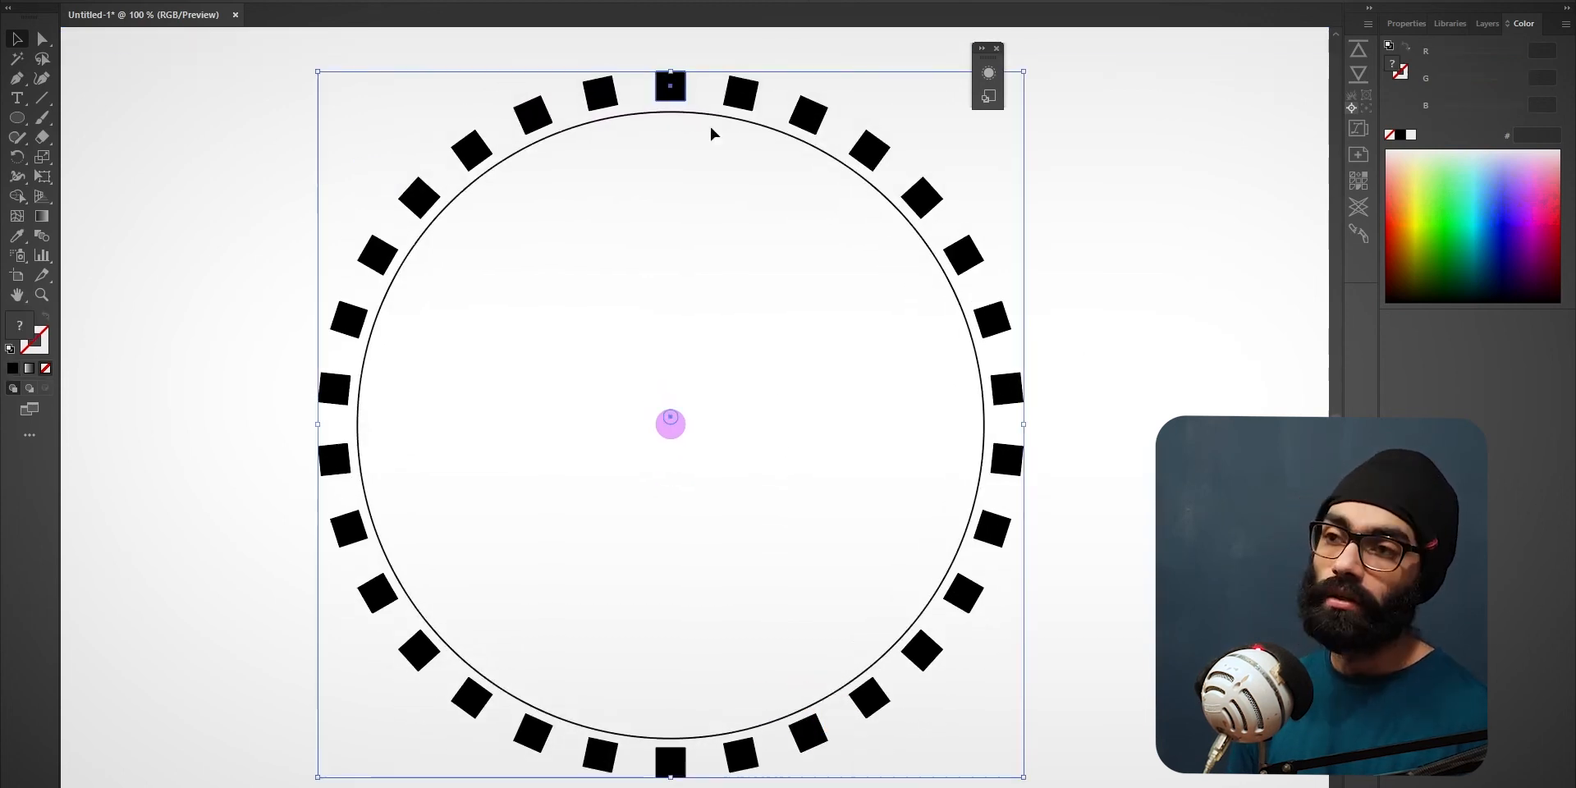
{"action": "double_click", "coordinate": [673, 92]}
{"action": "scroll", "coordinate": [686, 151], "scroll_direction": "up", "scroll_amount": 2}
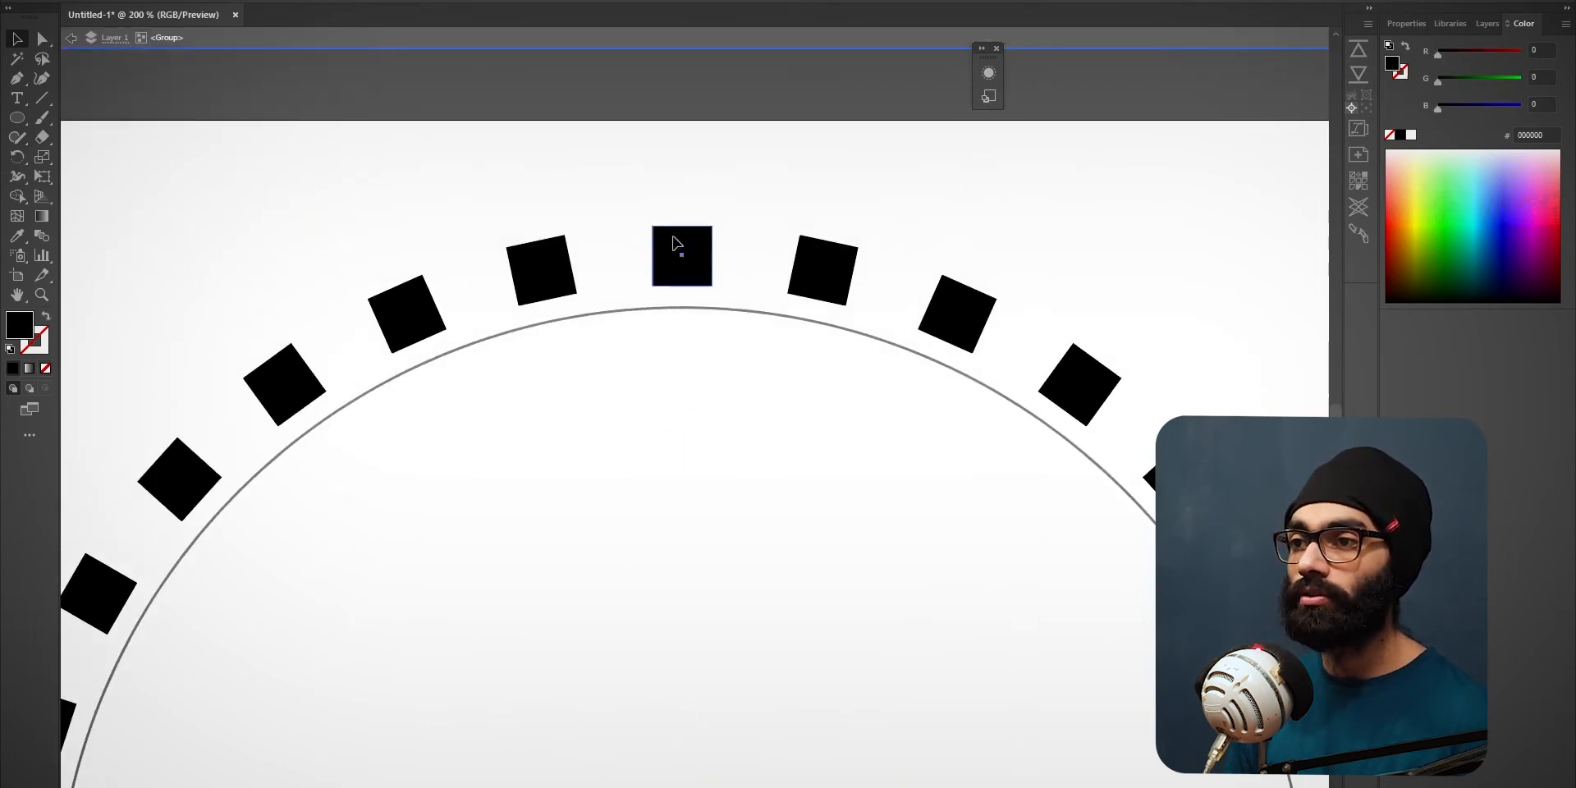
{"action": "left_click", "coordinate": [683, 253]}
{"action": "key", "text": "a"}
{"action": "left_click_drag", "start_coordinate": [702, 239], "coordinate": [702, 248]}
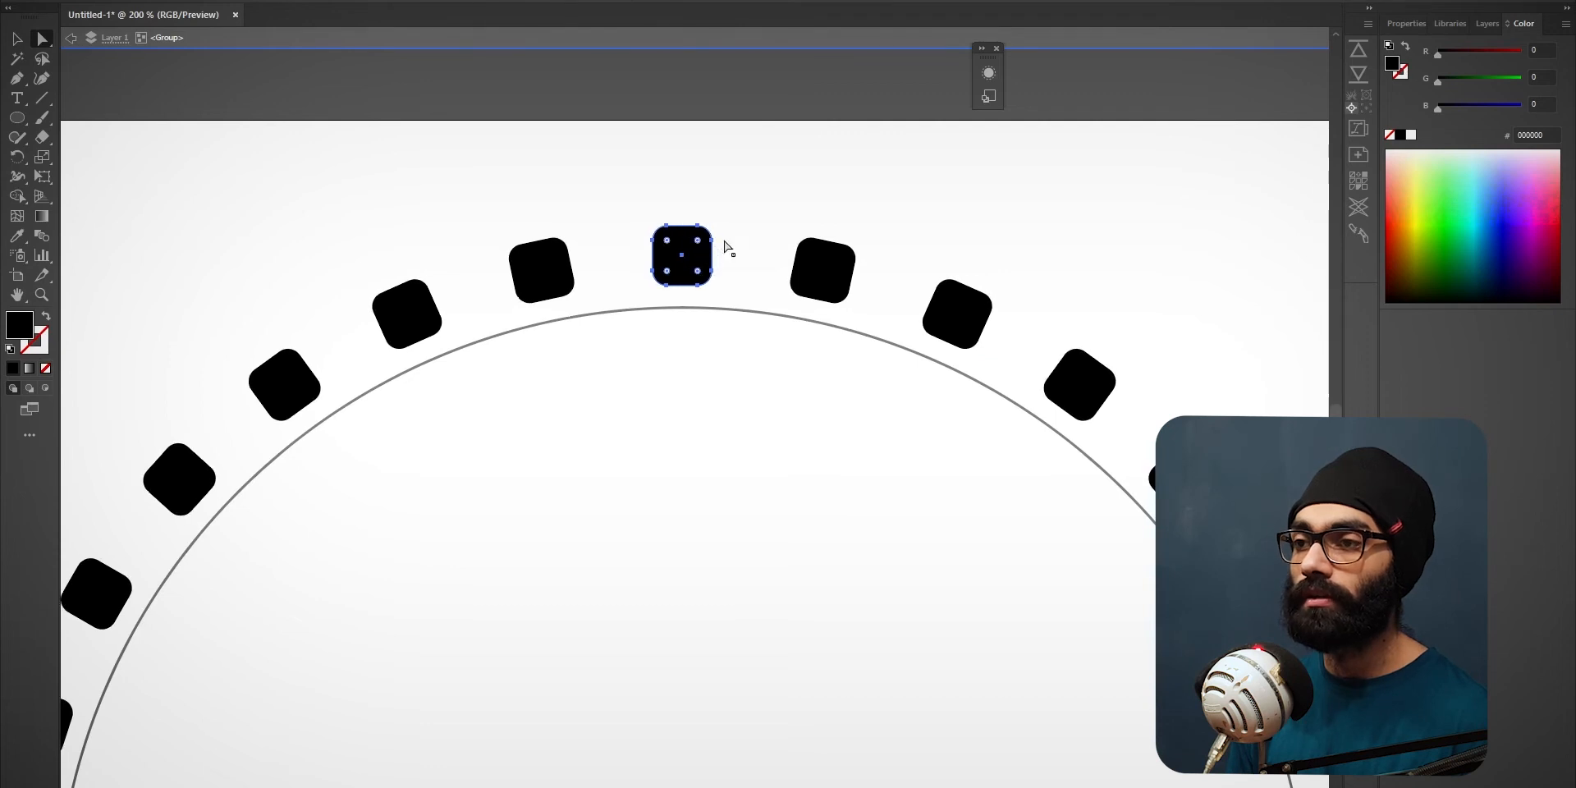
{"action": "key", "text": "v"}
Draw a small circle below the top square, just inside the large circle, and fill it with cyan 00cbe9
{"action": "key", "text": "l"}
{"action": "left_click_drag", "start_coordinate": [682, 352], "coordinate": [699, 361]}
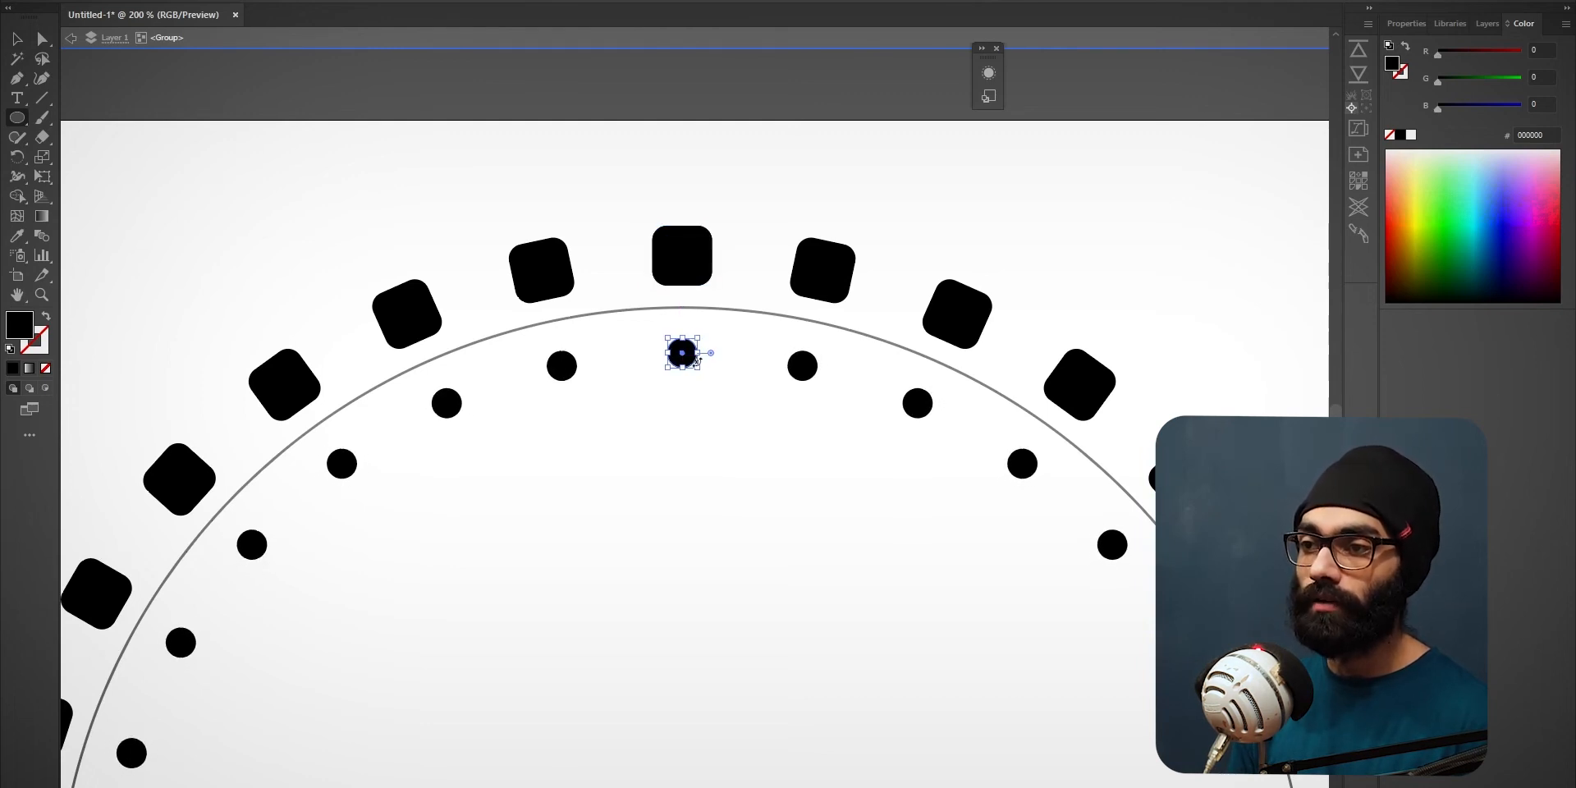
{"action": "left_click", "coordinate": [1459, 163]}
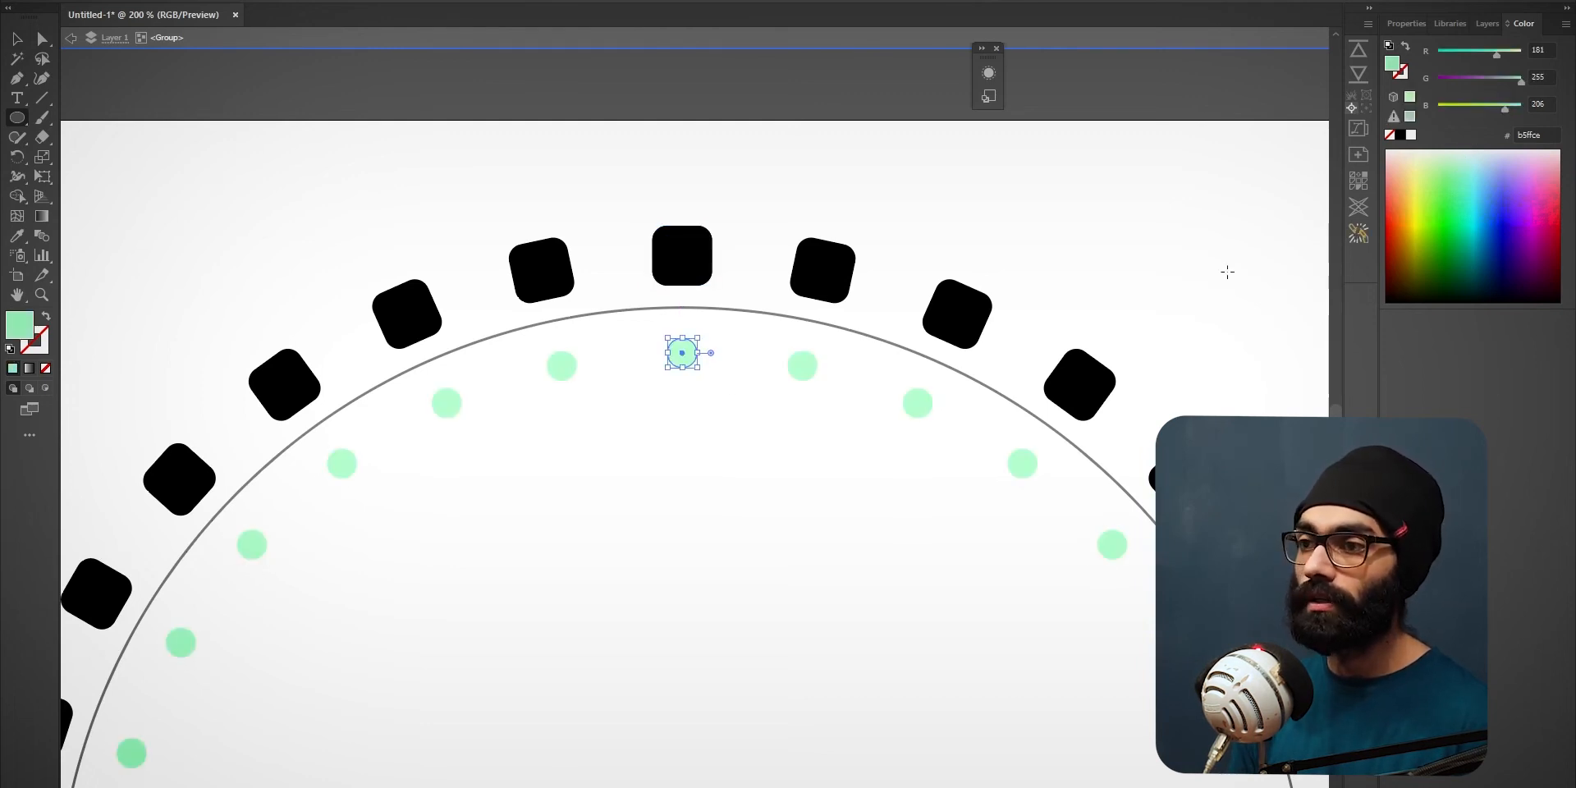
{"action": "left_click", "coordinate": [1478, 228]}
{"action": "key", "text": "v"}
{"action": "left_click", "coordinate": [774, 451]}
Draw a short horizontal line with the Pen tool just below the top cyan dot inside the group
{"action": "key", "text": "ctrl+minus"}
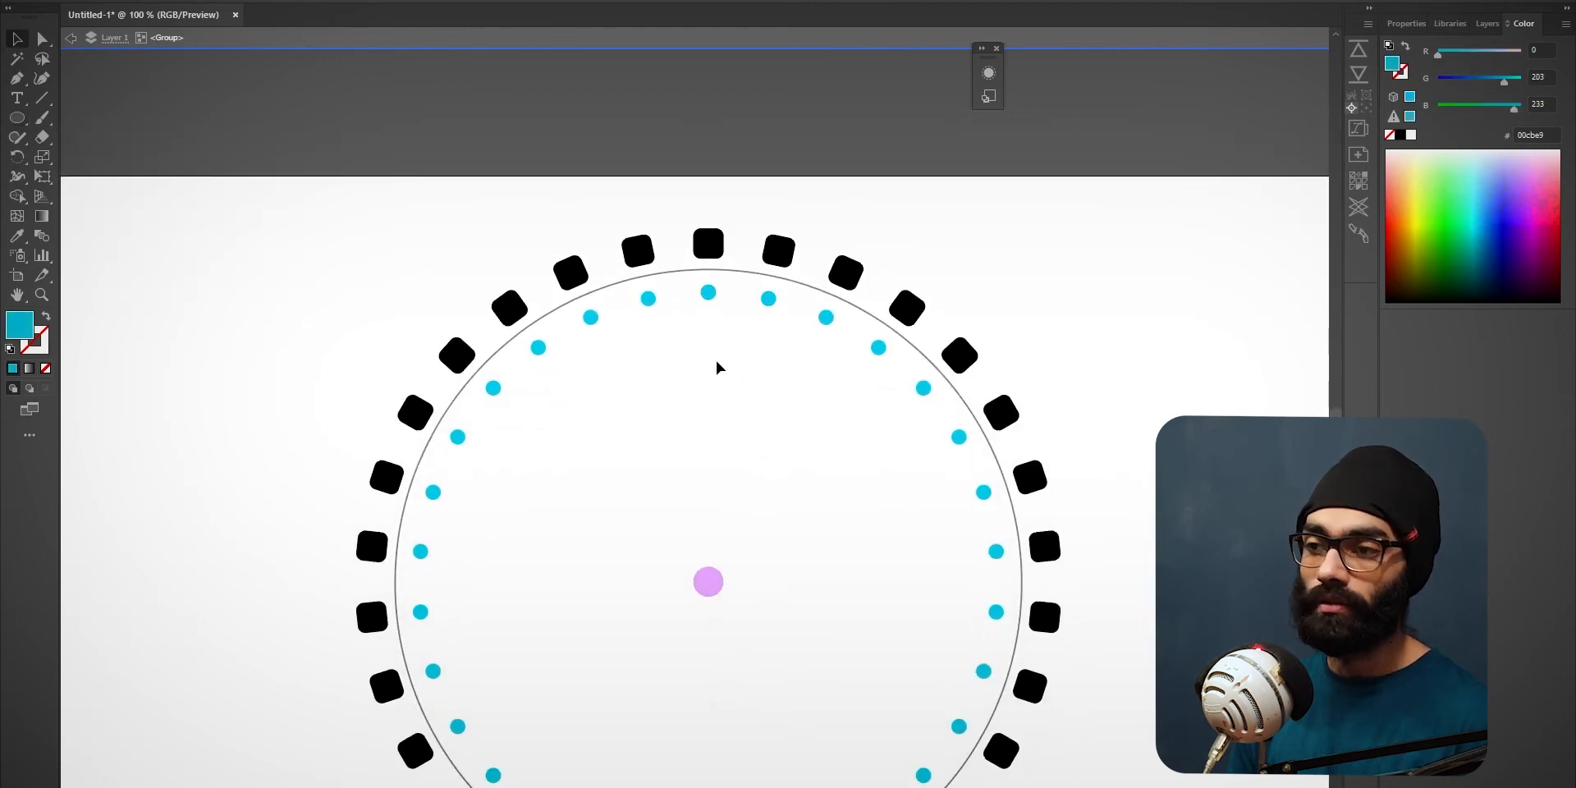
{"action": "key", "text": "p"}
{"action": "left_click", "coordinate": [694, 329]}
{"action": "left_click", "coordinate": [732, 328]}
{"action": "key", "text": "v"}
{"action": "left_click", "coordinate": [774, 373]}
Give the short horizontal line a thick black stroke
{"action": "scroll", "coordinate": [700, 366], "scroll_direction": "up", "scroll_amount": 2}
{"action": "scroll", "coordinate": [750, 330], "scroll_direction": "down", "scroll_amount": 3}
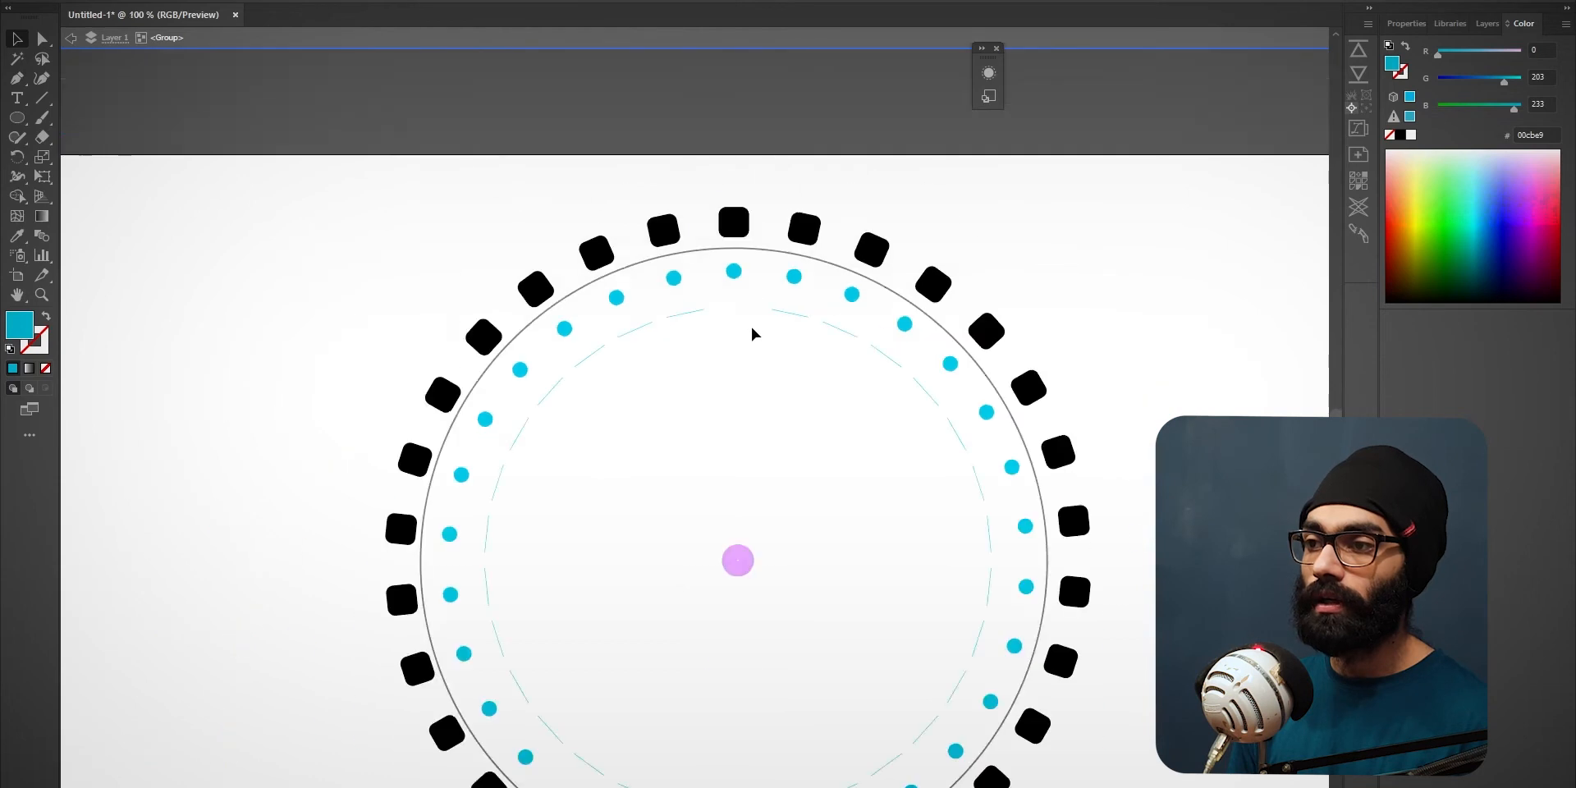
{"action": "scroll", "coordinate": [747, 329], "scroll_direction": "up", "scroll_amount": 2}
{"action": "left_click", "coordinate": [742, 305]}
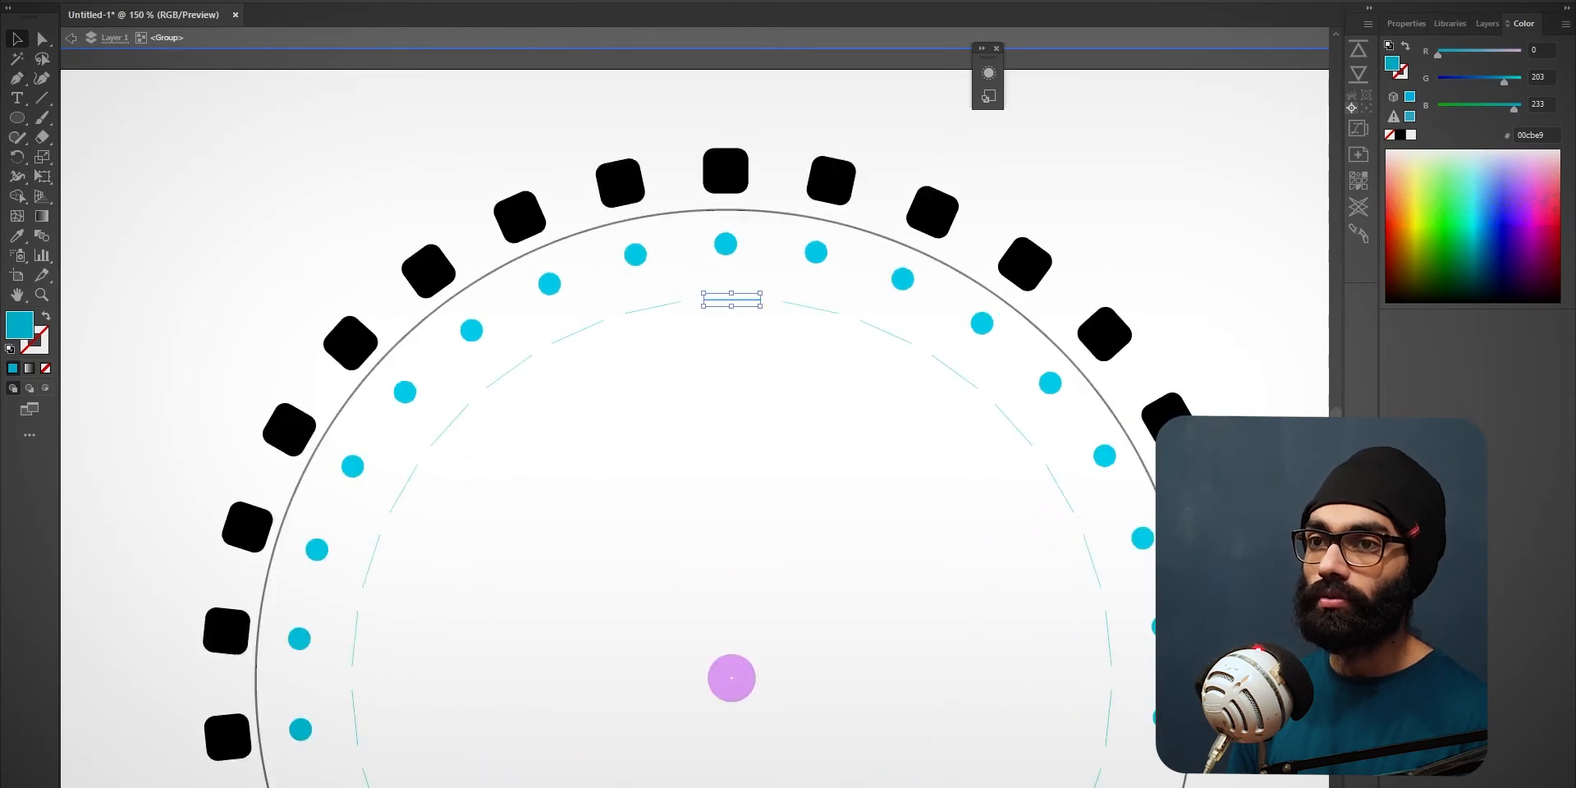
{"action": "key", "text": "Return"}
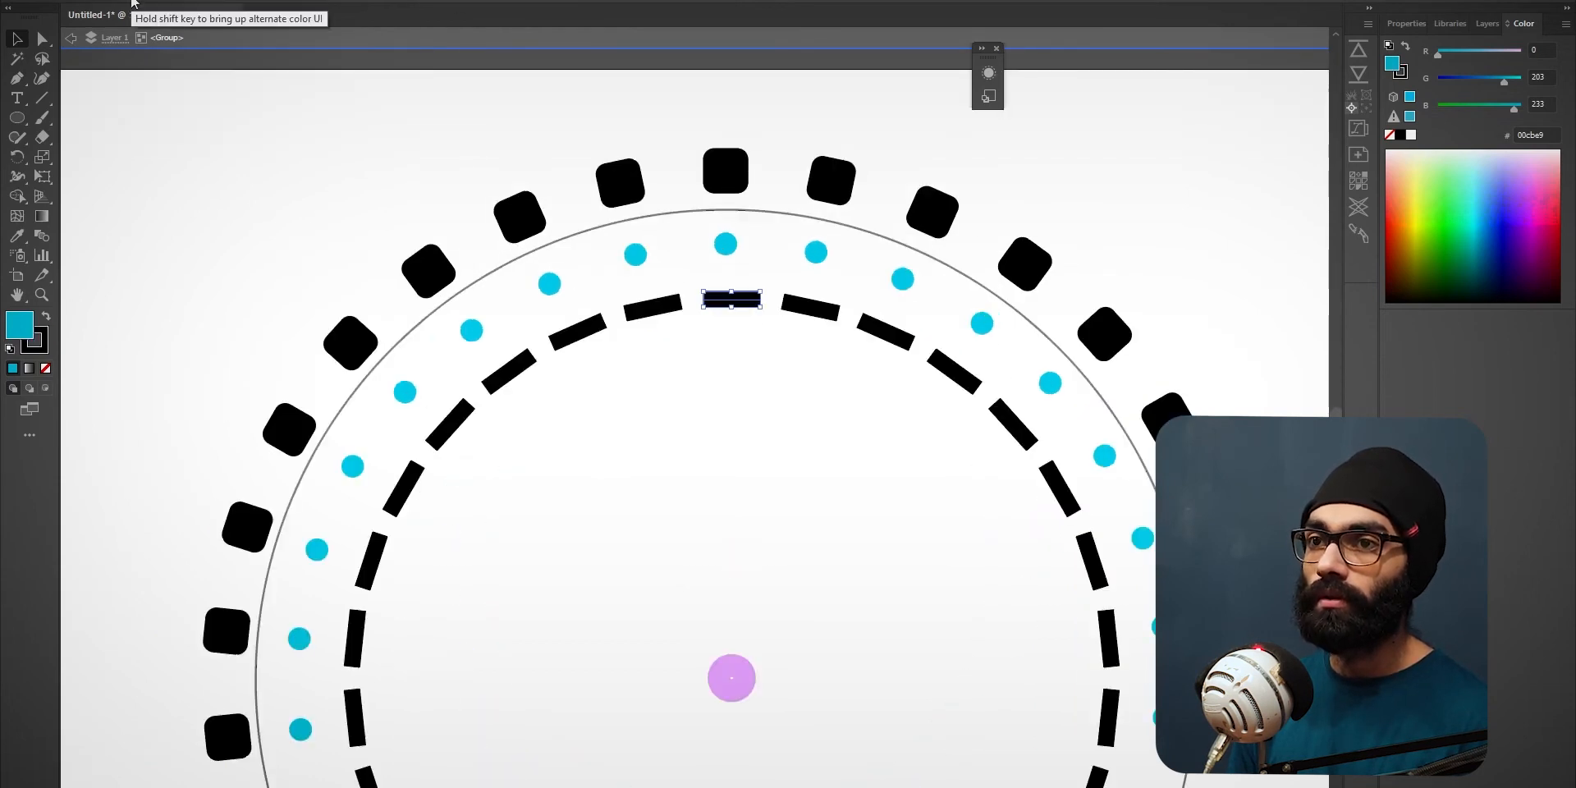
Change the short line's stroke colour to orange and leave the group's isolation mode
{"action": "key", "text": "shift+x"}
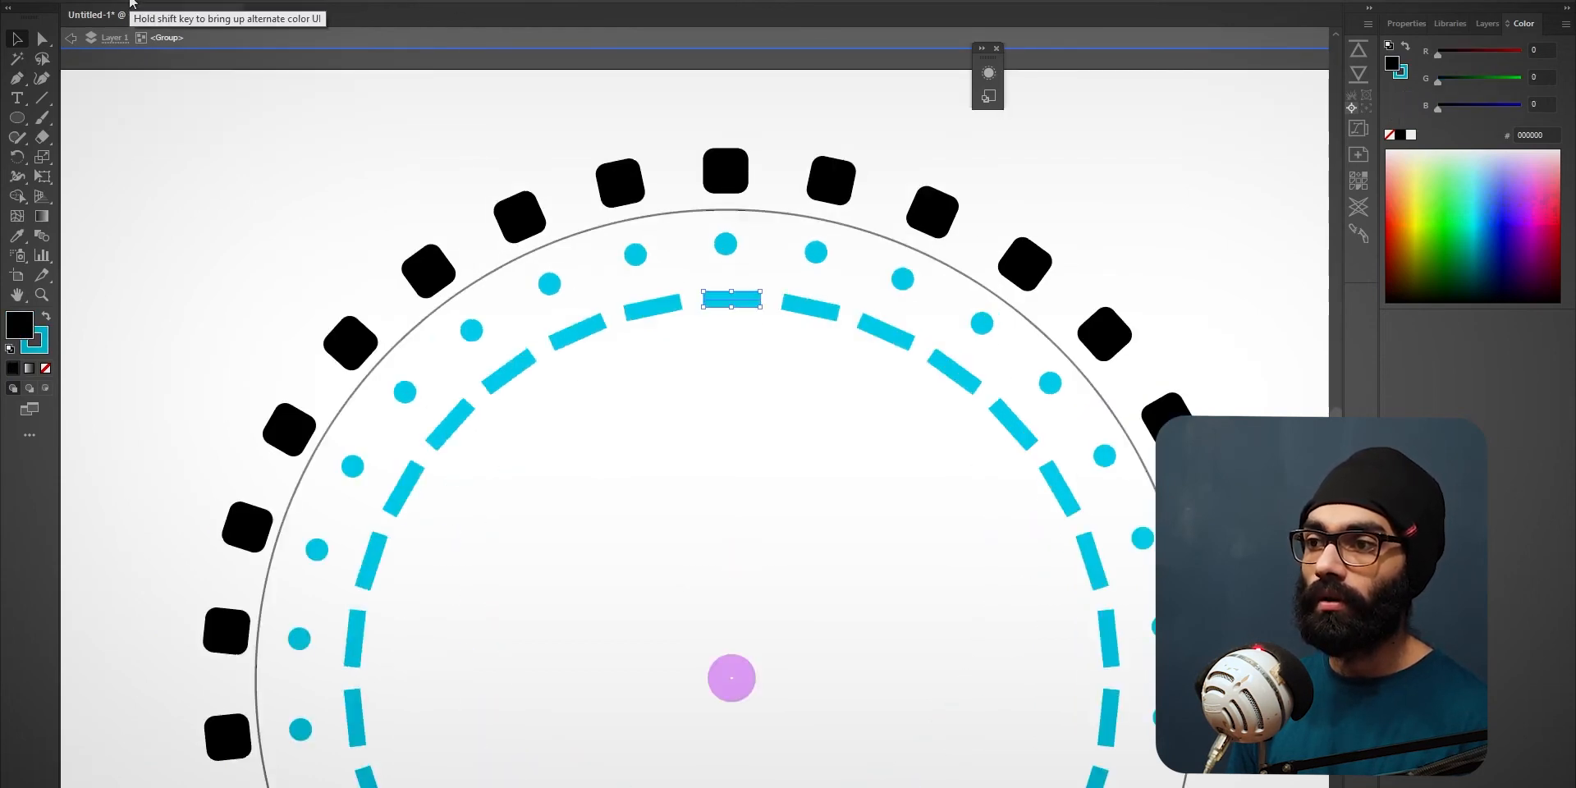
{"action": "left_click", "coordinate": [1396, 200]}
{"action": "key", "text": "shift+x"}
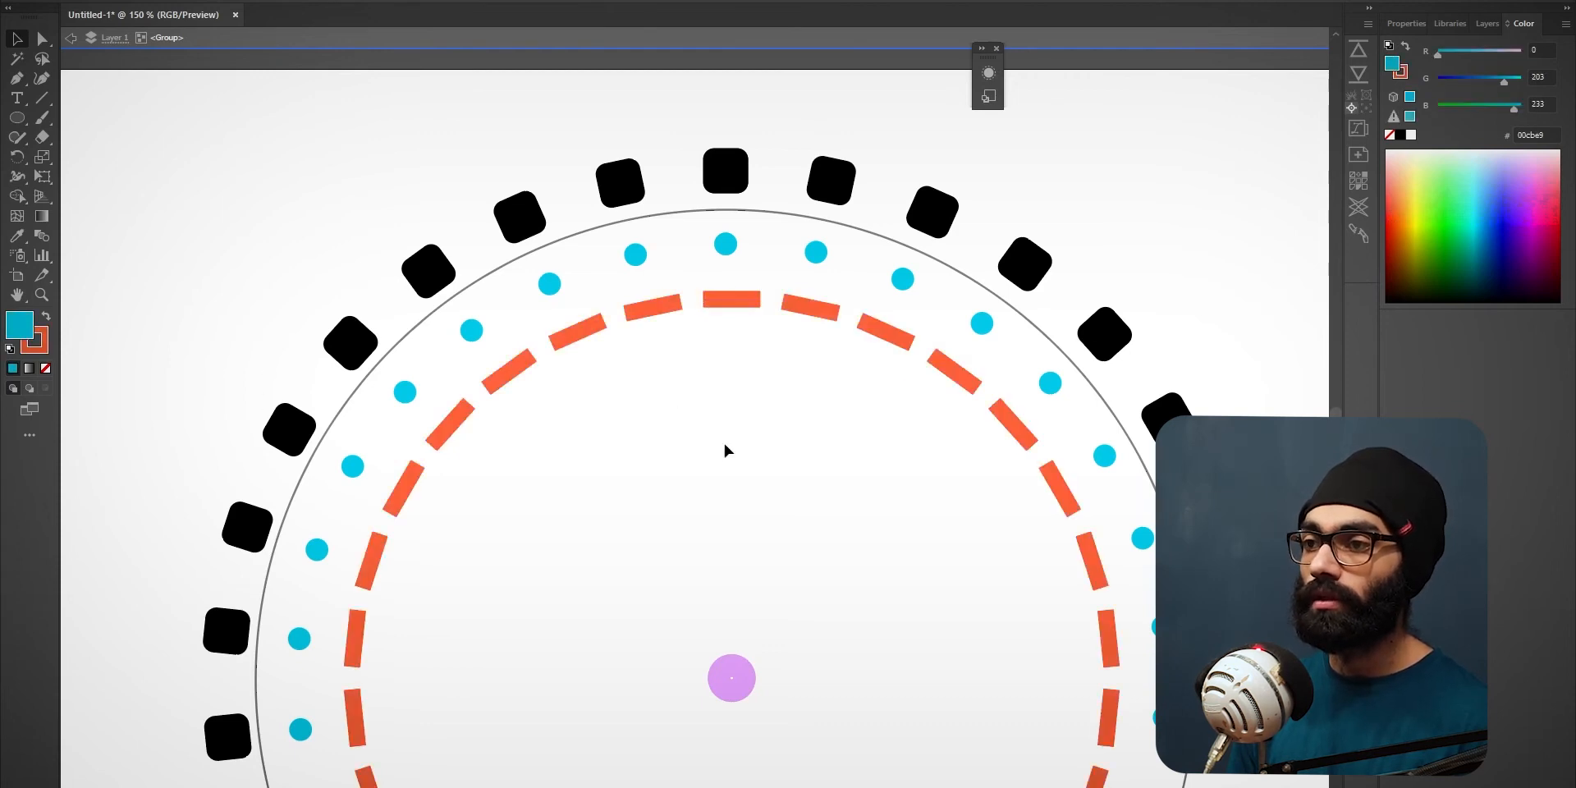
{"action": "key", "text": "ctrl+minus"}
{"action": "key", "text": "ctrl+minus"}
{"action": "key", "text": "Escape"}
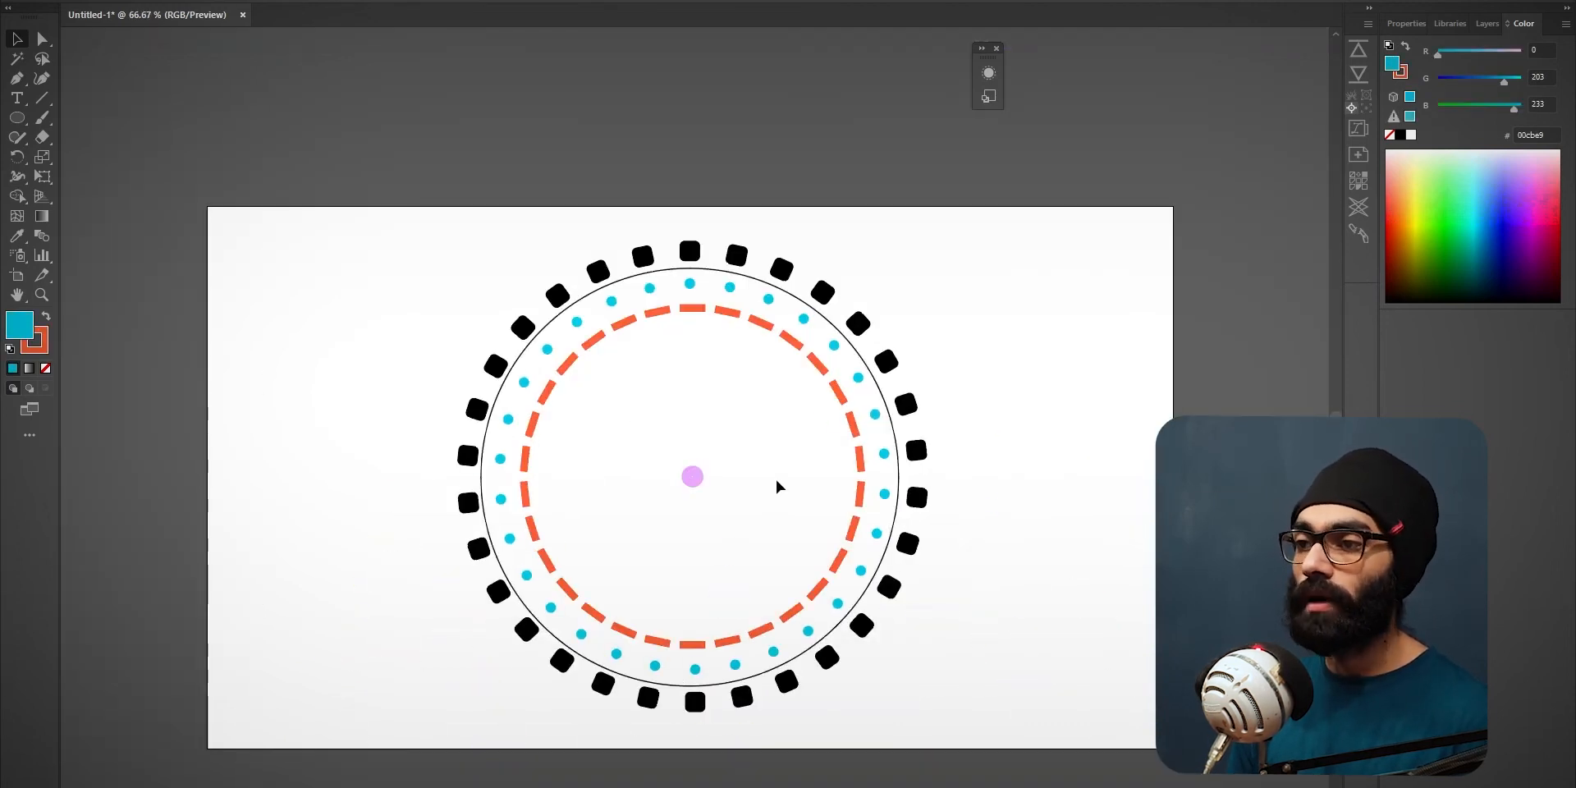
Try moving the patterned group by its top black square and undo the move
{"action": "left_click", "coordinate": [693, 475]}
{"action": "mouse_move", "coordinate": [690, 252]}
{"action": "left_mouse_down"}
{"action": "mouse_move", "coordinate": [716, 222]}
{"action": "mouse_move", "coordinate": [692, 289]}
{"action": "mouse_move", "coordinate": [698, 268]}
{"action": "left_mouse_up"}
{"action": "key", "text": "ctrl+z"}
Select the patterned group and expand its appearance
{"action": "left_click", "coordinate": [692, 465]}
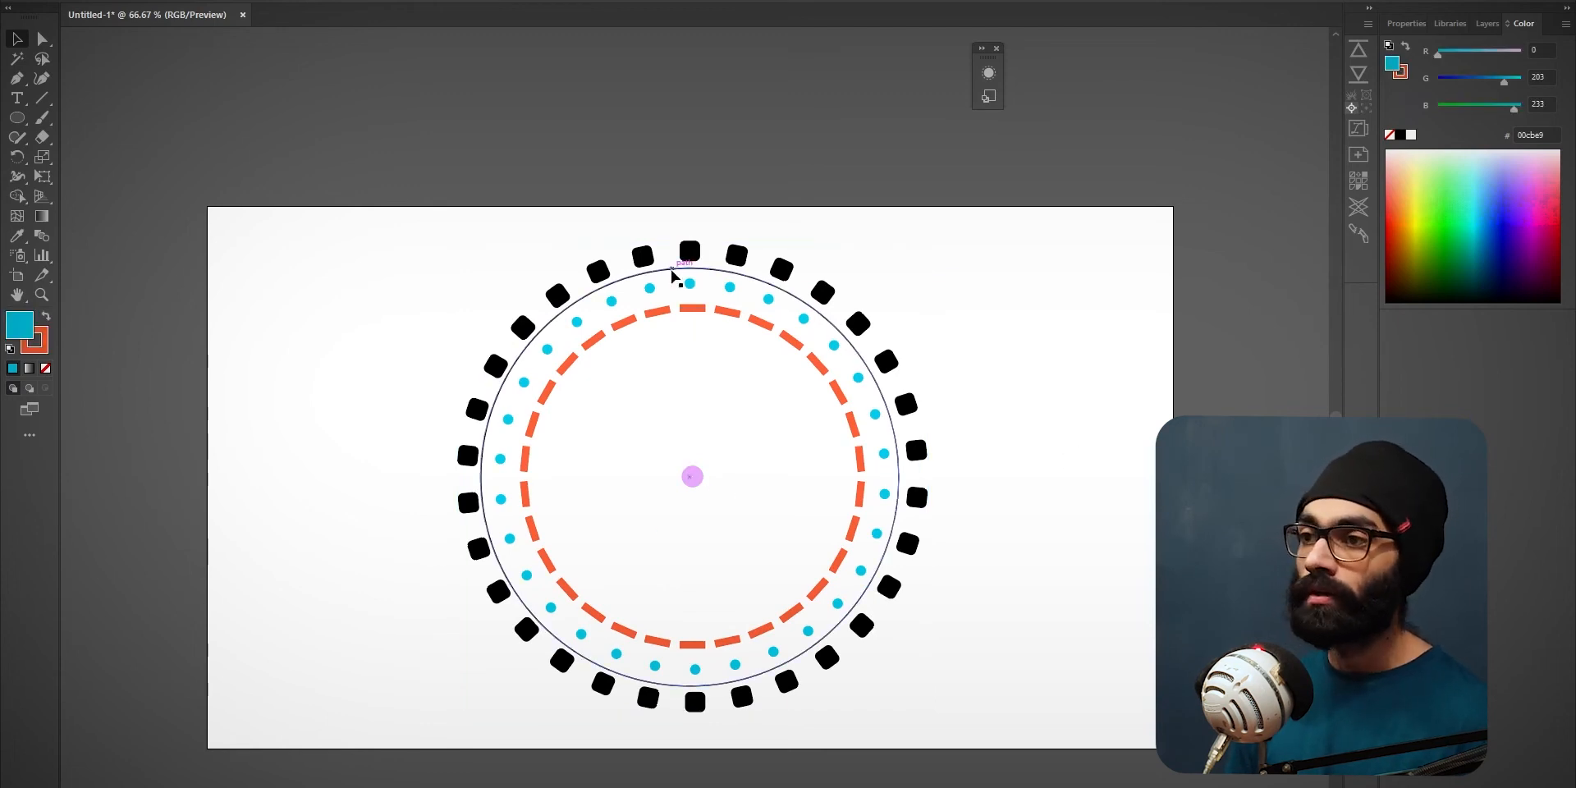
{"action": "right_click", "coordinate": [124, 164]}
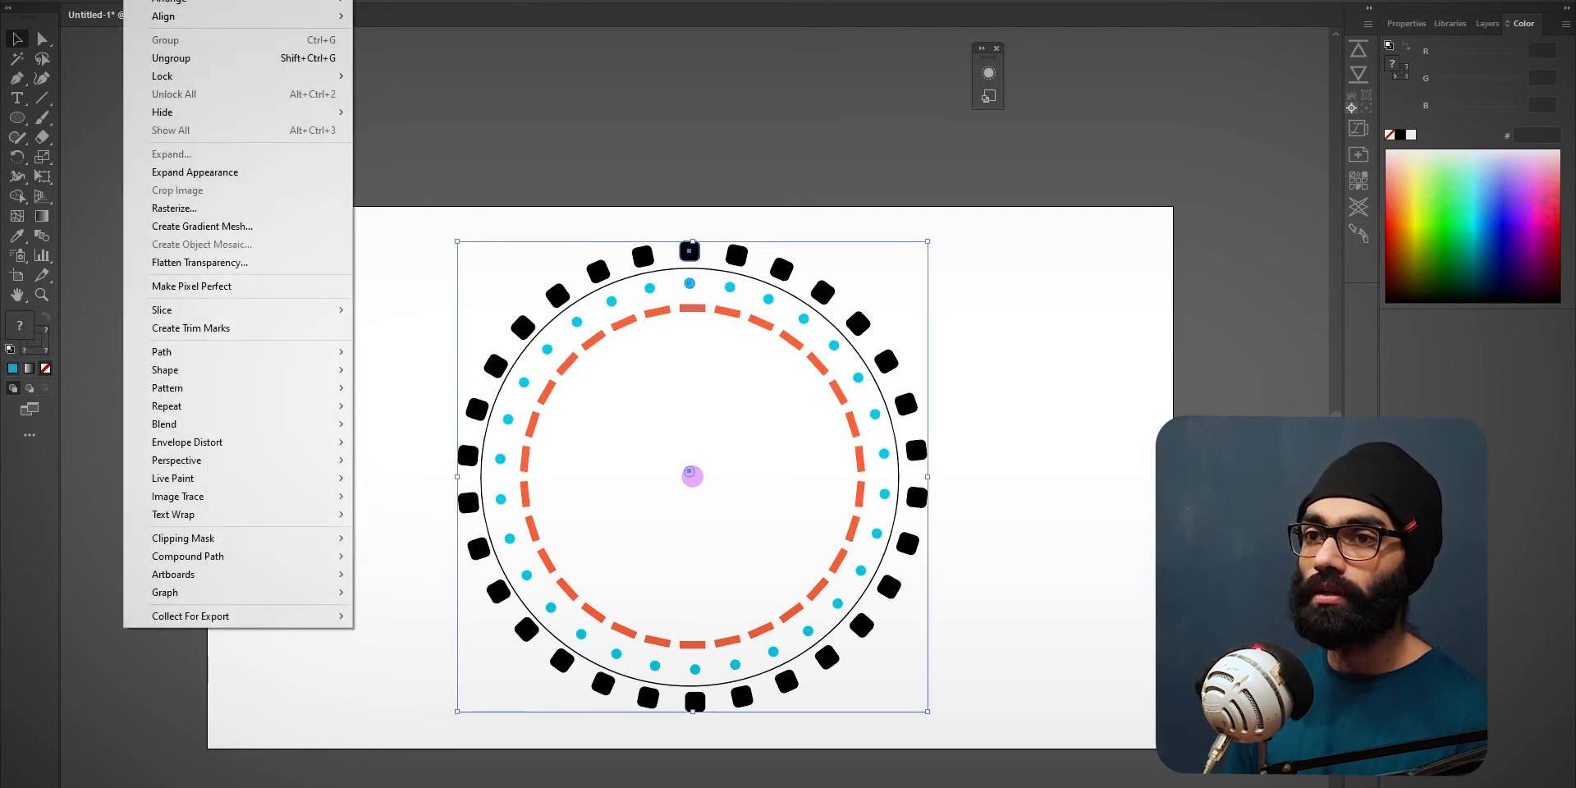
{"action": "left_click", "coordinate": [228, 174]}
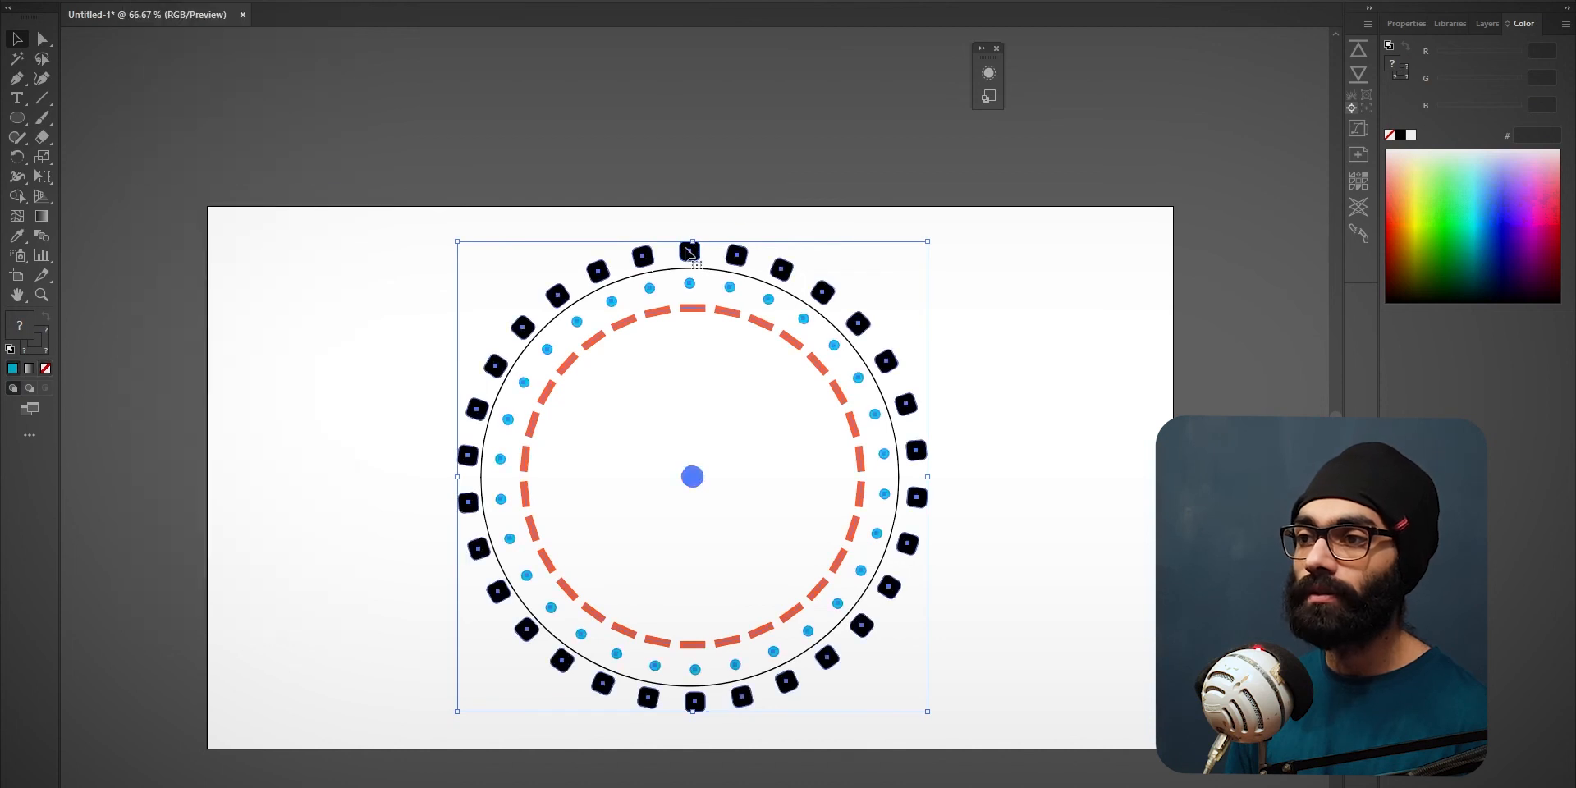
Try moving the expanded pattern by its top square and its centre circle, undoing each move
{"action": "left_click", "coordinate": [1006, 290]}
{"action": "left_click_drag", "start_coordinate": [690, 251], "coordinate": [697, 241]}
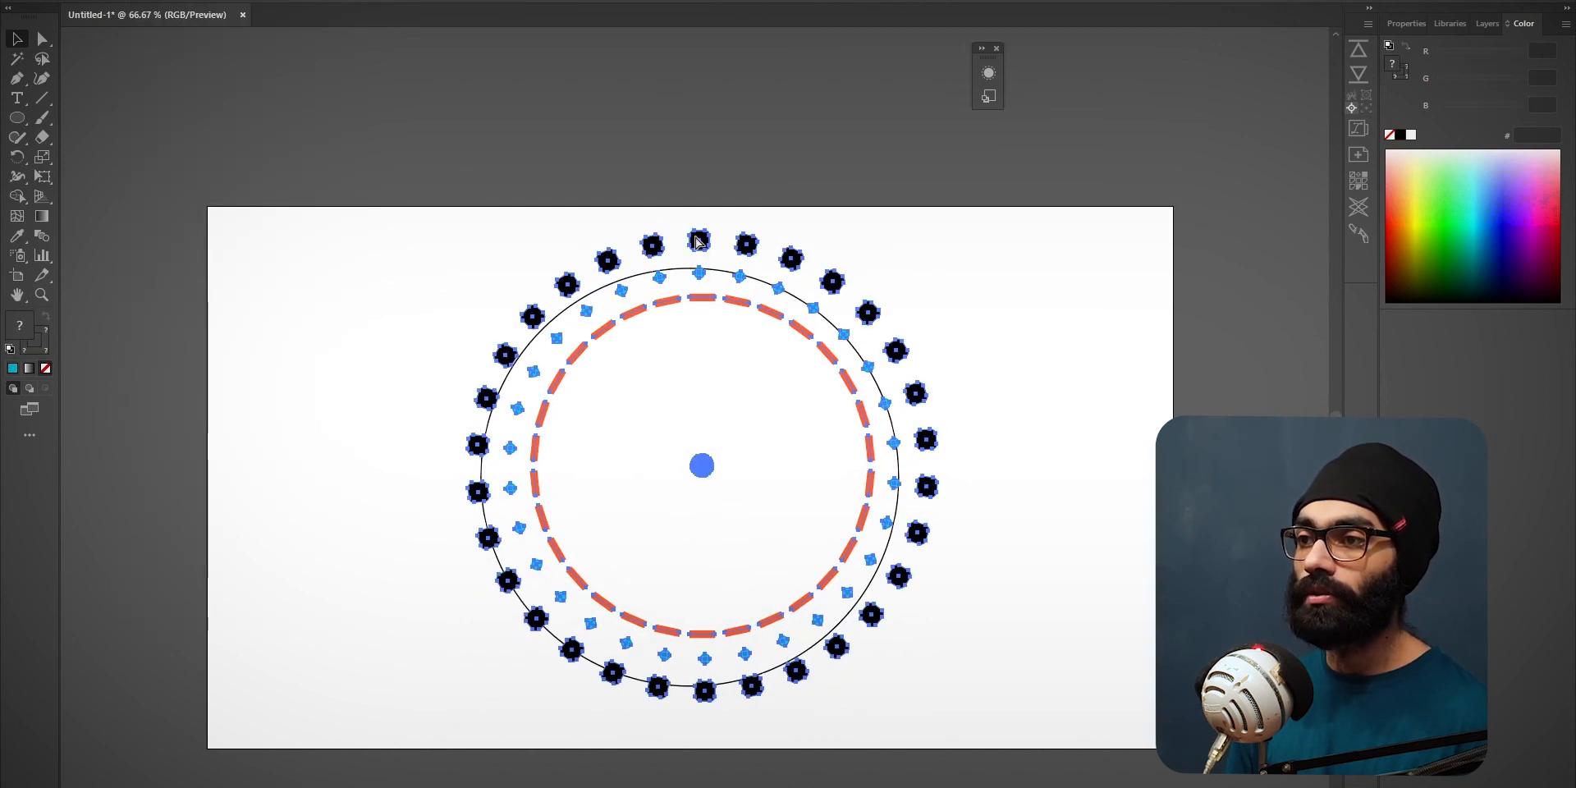
{"action": "key", "text": "ctrl+z"}
{"action": "left_click", "coordinate": [969, 331]}
{"action": "left_click_drag", "start_coordinate": [692, 478], "coordinate": [742, 464]}
{"action": "key", "text": "ctrl+z"}
{"action": "left_click_drag", "start_coordinate": [700, 253], "coordinate": [731, 246]}
{"action": "key", "text": "ctrl+z"}
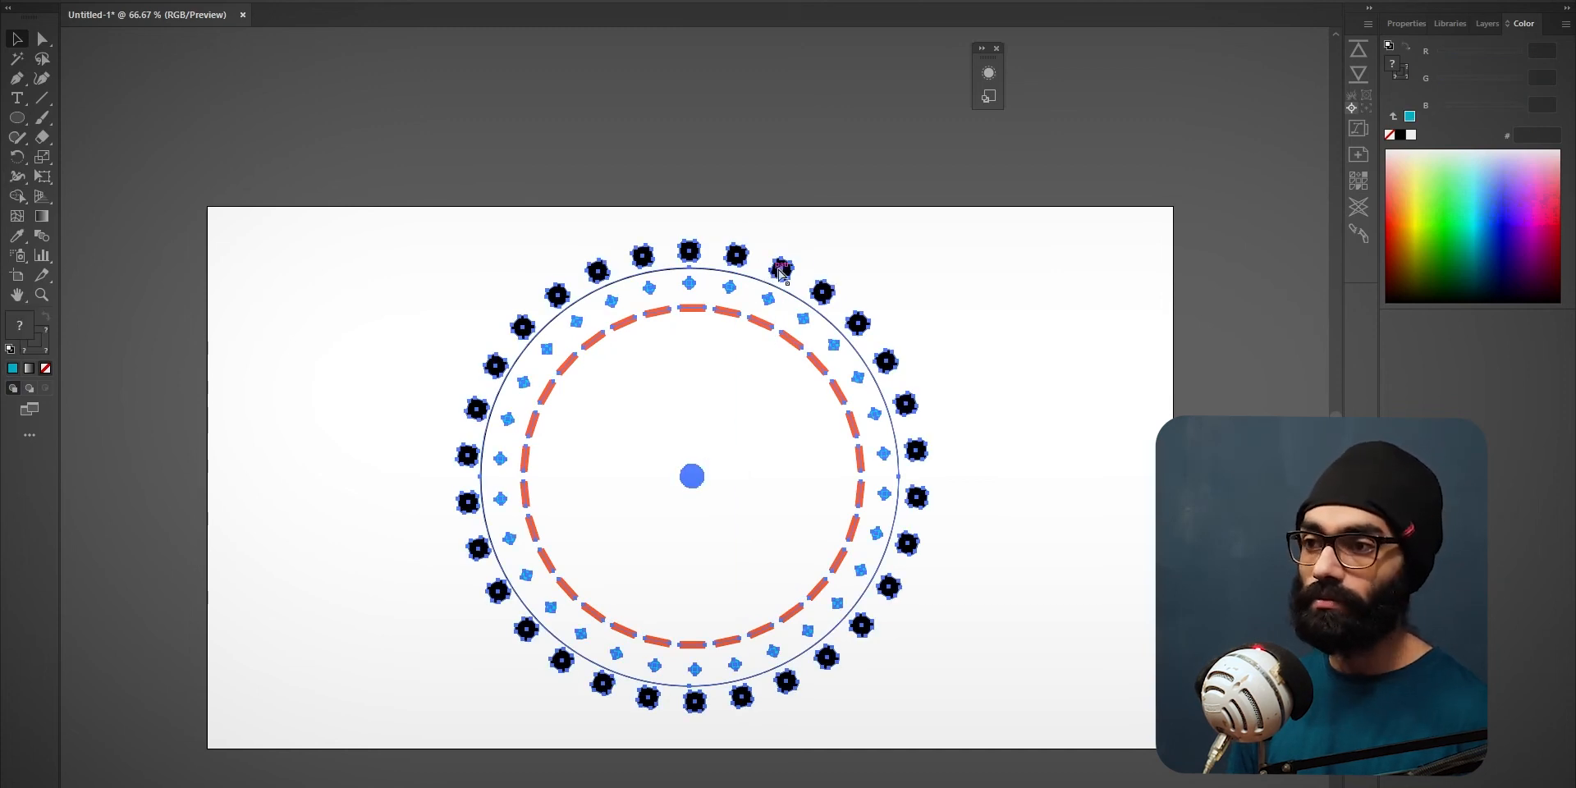
Try marquee-selecting the centre circles and moving the large circle outline, then undo the move and deselect
{"action": "left_click", "coordinate": [1033, 434]}
{"action": "left_click_drag", "start_coordinate": [667, 464], "coordinate": [740, 524]}
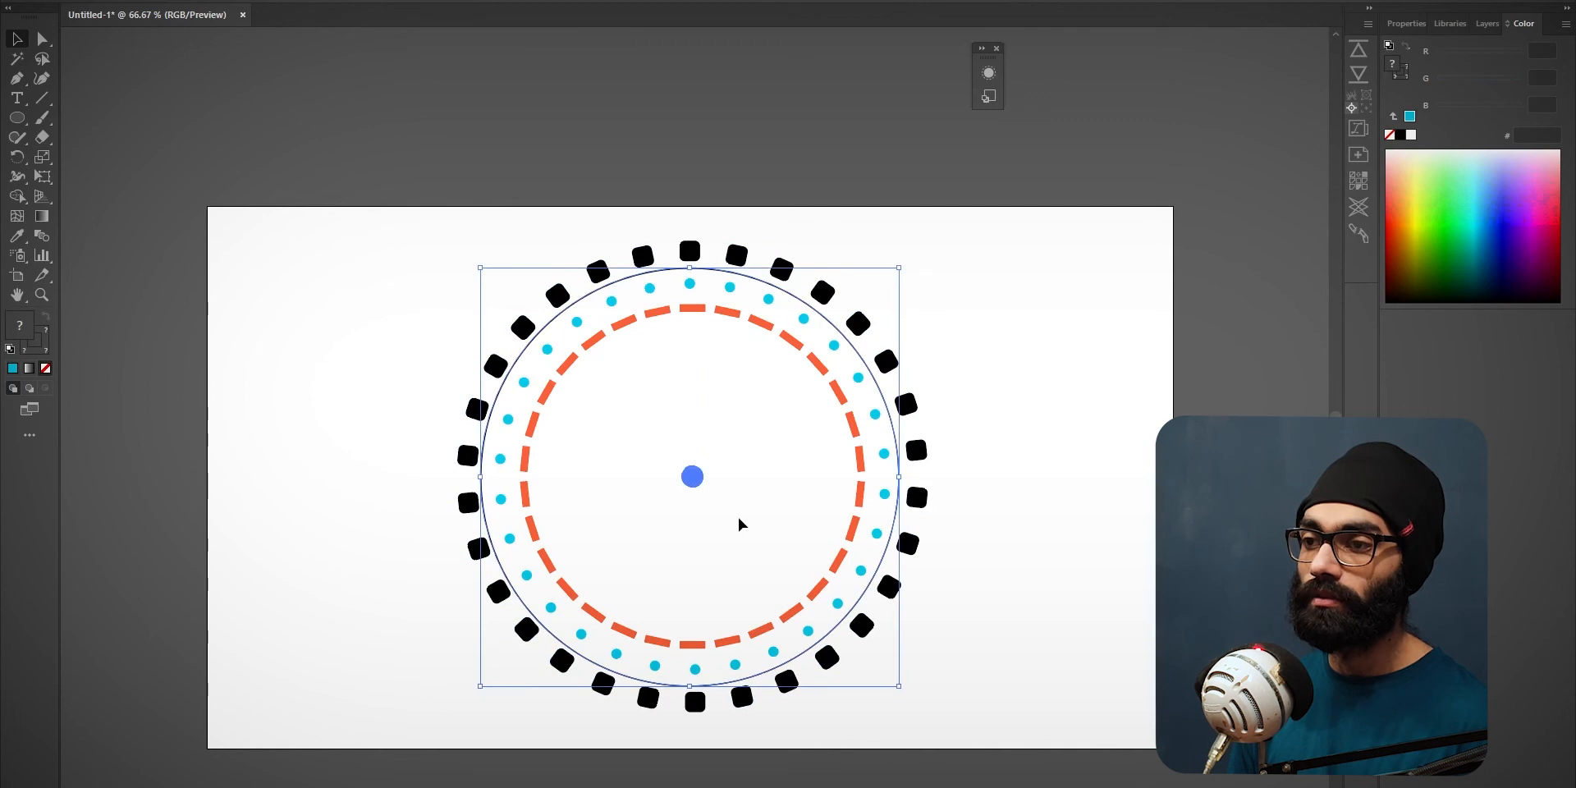
{"action": "left_click", "coordinate": [936, 365]}
{"action": "left_click_drag", "start_coordinate": [863, 360], "coordinate": [907, 356]}
{"action": "key", "text": "ctrl+z"}
{"action": "left_click", "coordinate": [1019, 428]}
In Outline view, select the stacked centre circles without the large circle, delete them, and return to Preview
{"action": "key", "text": "ctrl+y"}
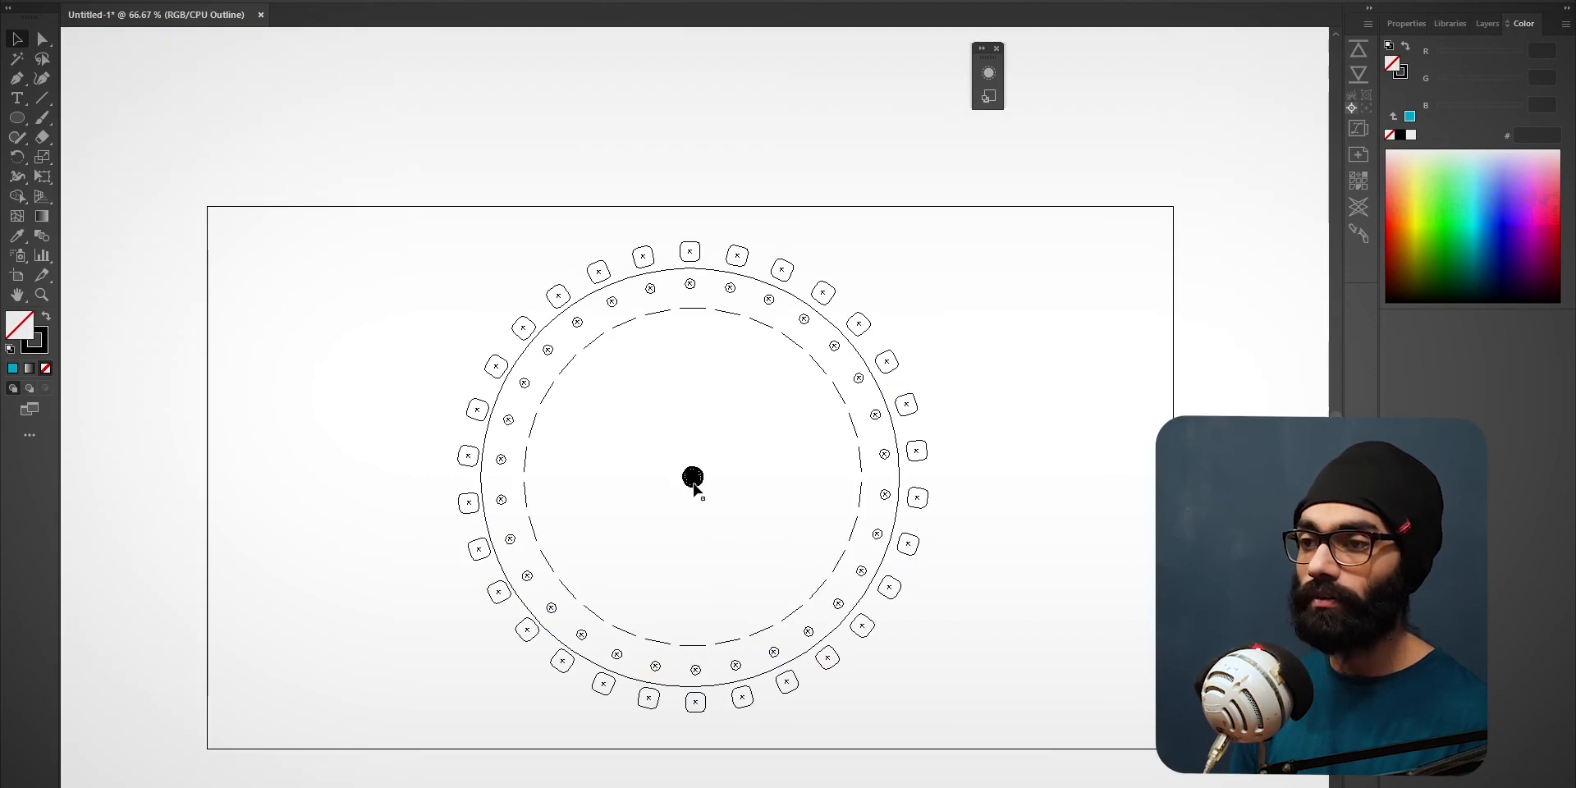
{"action": "left_click_drag", "start_coordinate": [663, 440], "coordinate": [719, 514]}
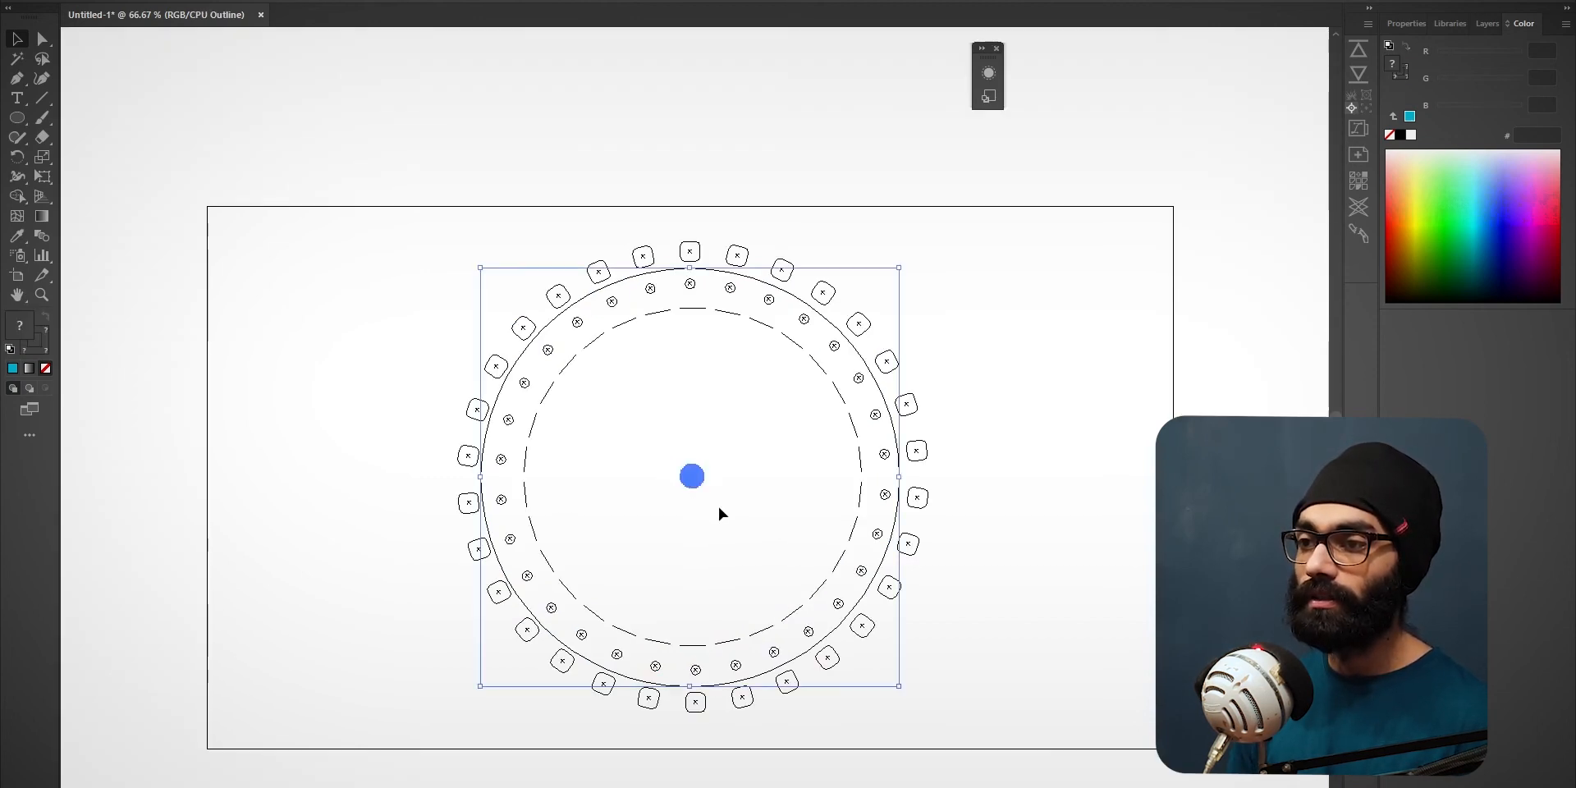
{"action": "left_click", "coordinate": [866, 365], "text": "shift"}
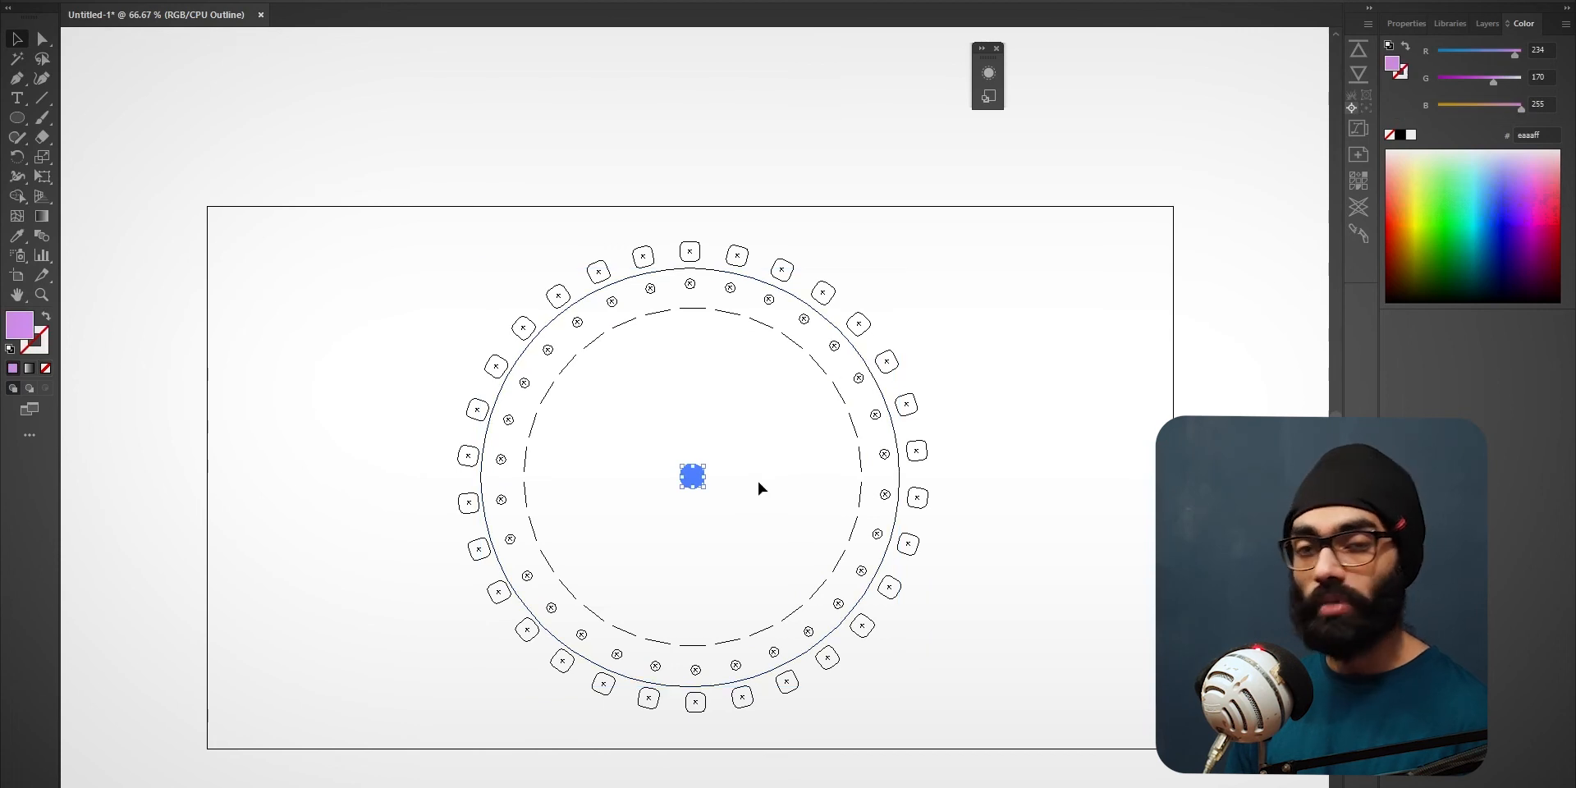
{"action": "key", "text": "Delete"}
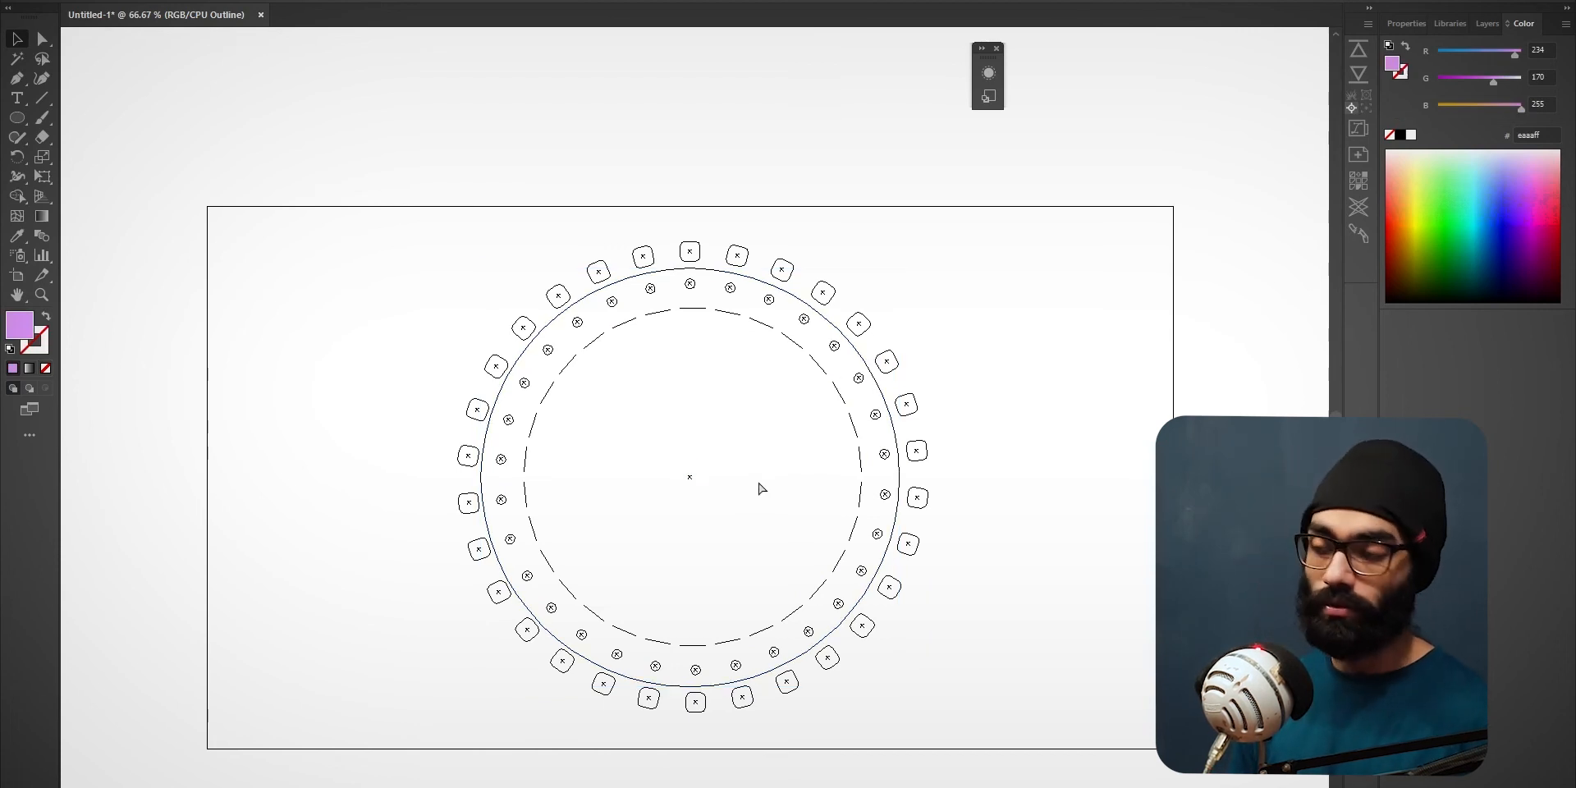
{"action": "key", "text": "ctrl+y"}
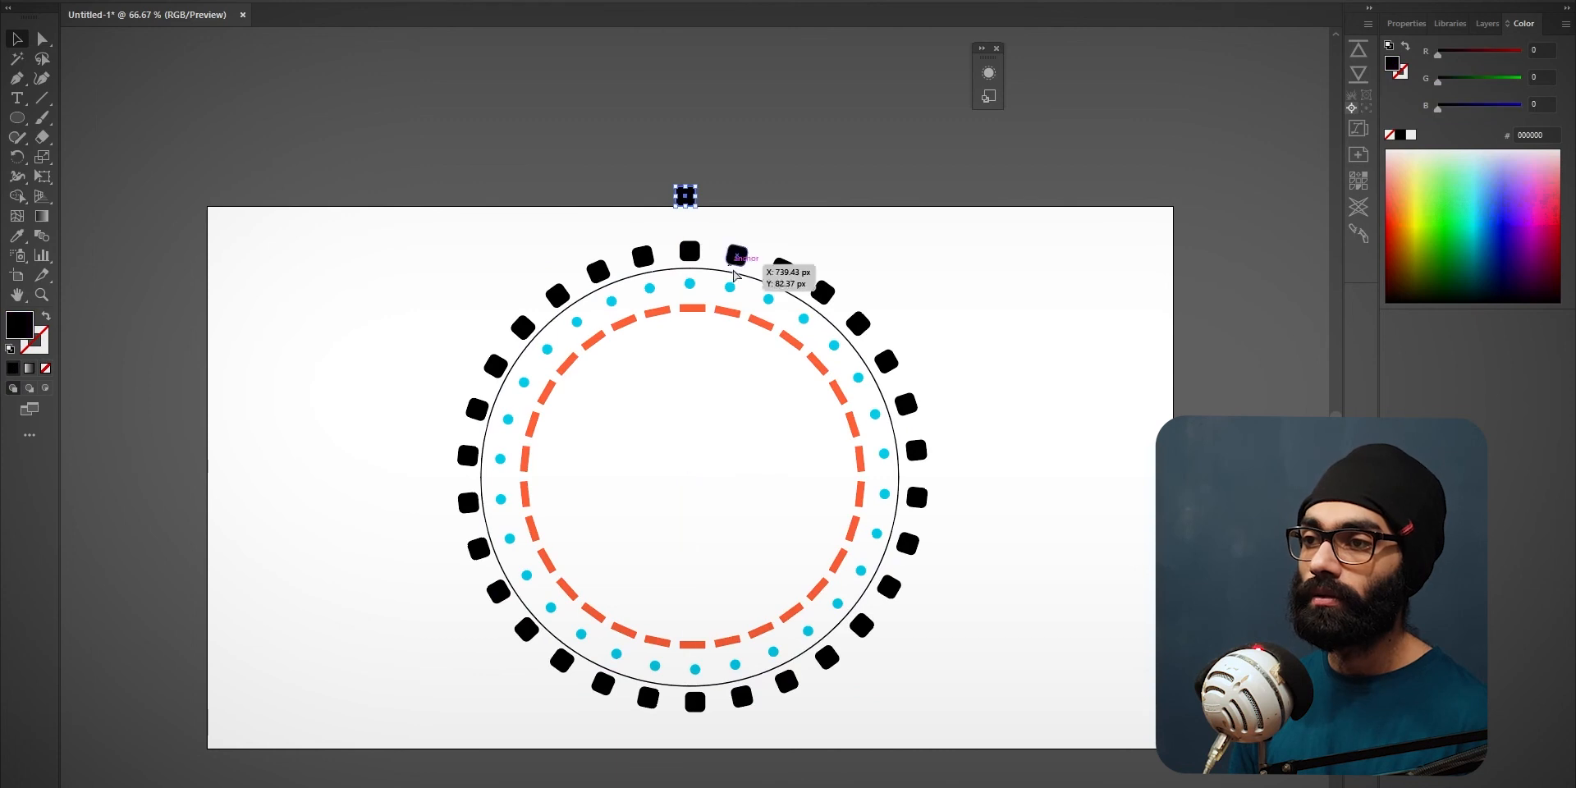
Try moving individual black squares out of the outer ring and undo each move
{"action": "left_click_drag", "start_coordinate": [690, 251], "coordinate": [800, 226]}
{"action": "mouse_move", "coordinate": [691, 252]}
{"action": "left_mouse_down"}
{"action": "mouse_move", "coordinate": [750, 225]}
{"action": "mouse_move", "coordinate": [689, 253]}
{"action": "left_mouse_up"}
{"action": "key", "text": "ctrl+z"}
{"action": "key", "text": "ctrl+z"}
{"action": "key", "text": "ctrl+z"}
{"action": "key", "text": "ctrl+z"}
{"action": "left_click_drag", "start_coordinate": [780, 270], "coordinate": [899, 308]}
{"action": "key", "text": "ctrl+z"}
{"action": "key", "text": "ctrl+z"}
{"action": "left_click_drag", "start_coordinate": [887, 364], "coordinate": [944, 402]}
{"action": "key", "text": "ctrl+z"}
{"action": "key", "text": "ctrl+z"}
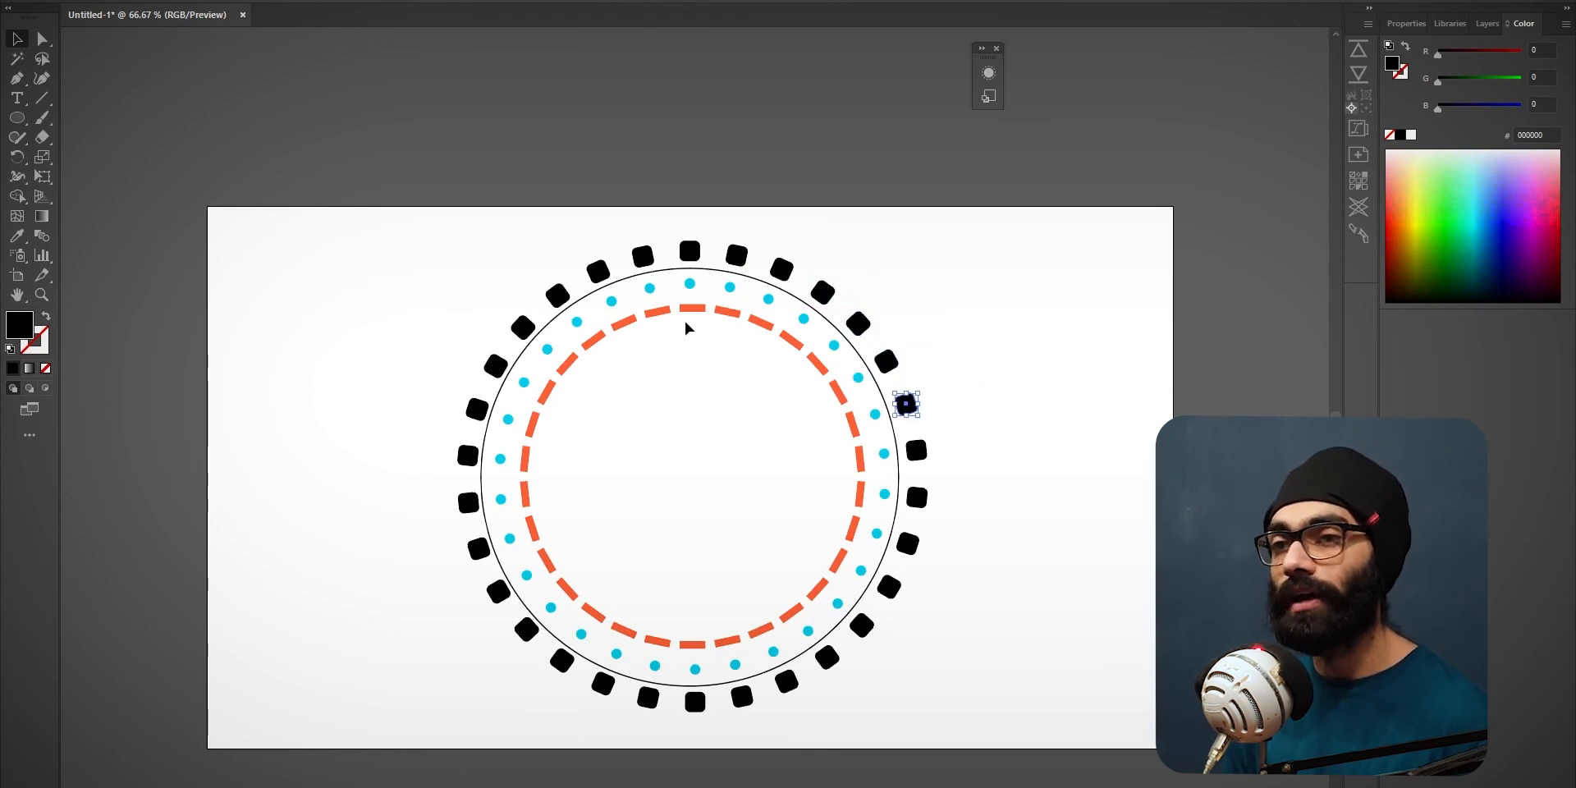
Try moving individual cyan dots out of their ring and undo each move
{"action": "left_click_drag", "start_coordinate": [877, 533], "coordinate": [981, 491]}
{"action": "key", "text": "ctrl+z"}
{"action": "left_click_drag", "start_coordinate": [884, 454], "coordinate": [954, 445]}
{"action": "key", "text": "ctrl+z"}
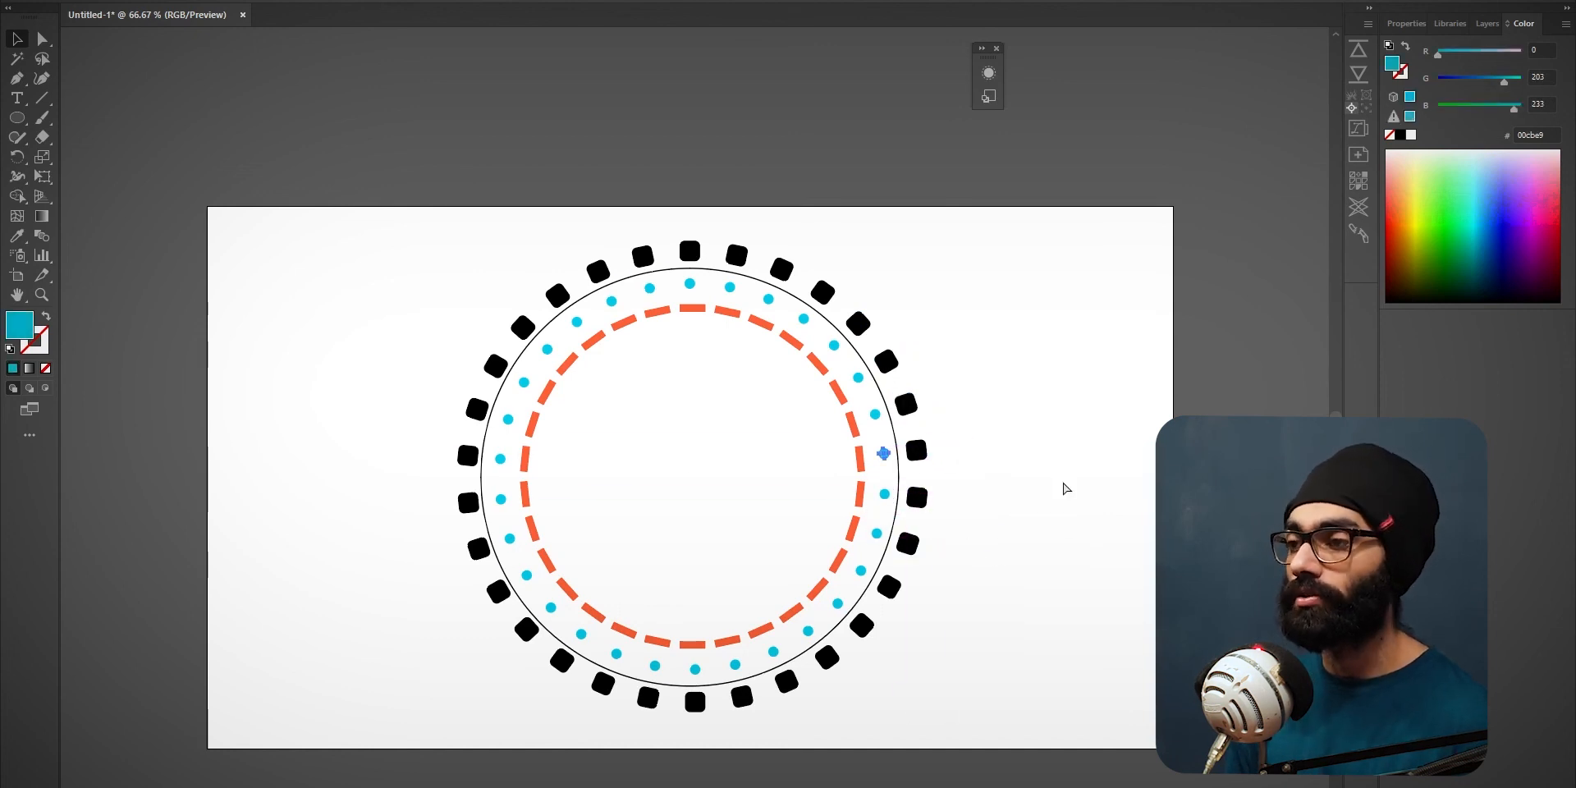
{"action": "left_click_drag", "start_coordinate": [1066, 489], "coordinate": [1041, 467]}
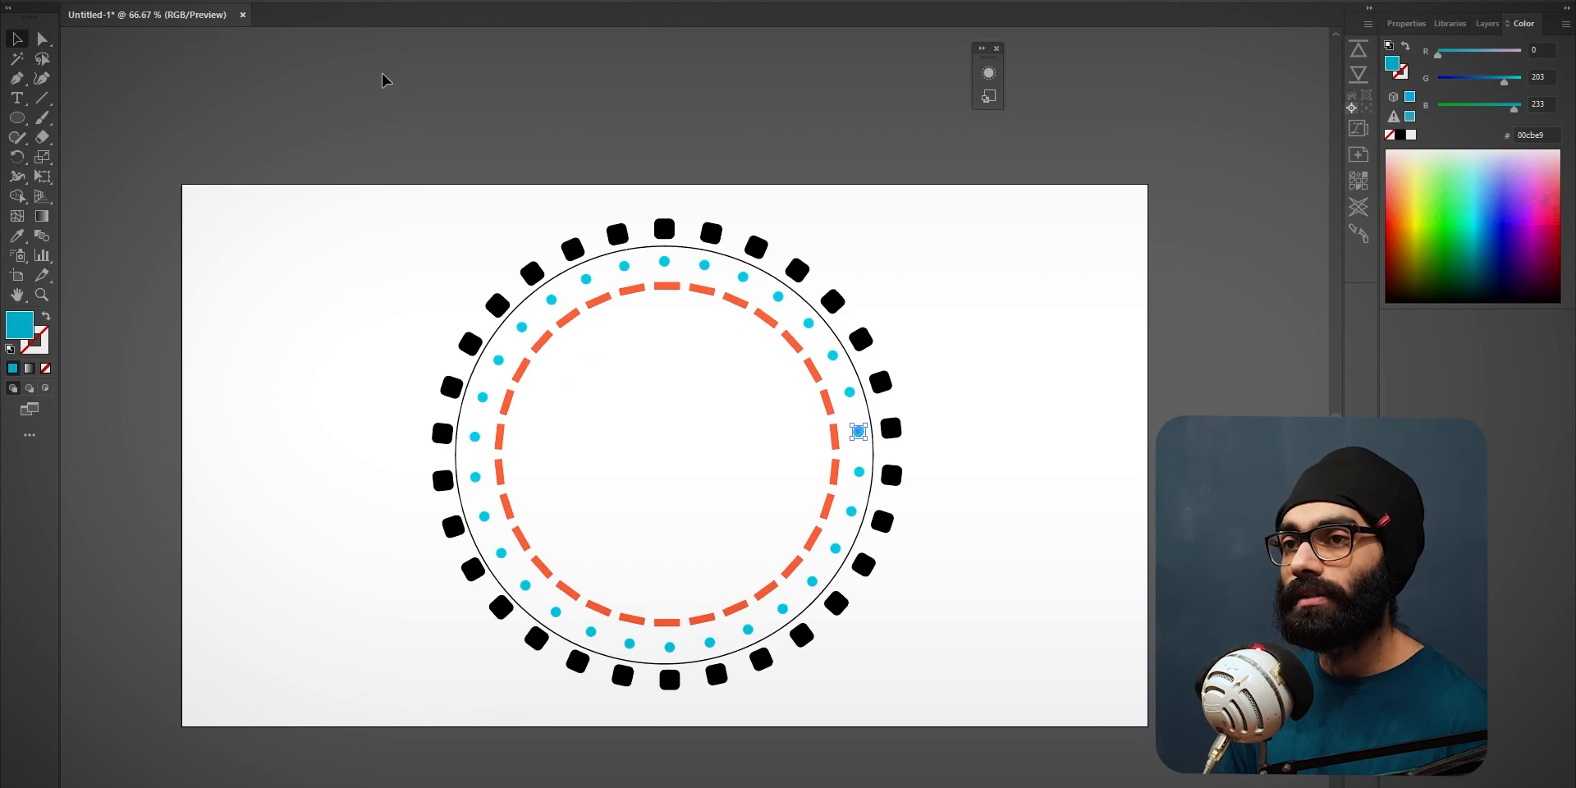